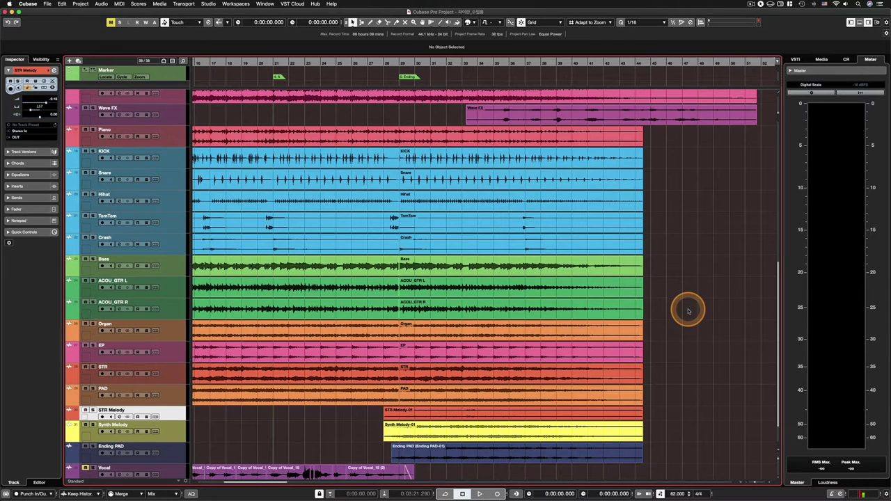
- Select the ACOU_GTR R event starting at bar 29 and enlarge the height of its track
click(503, 308)
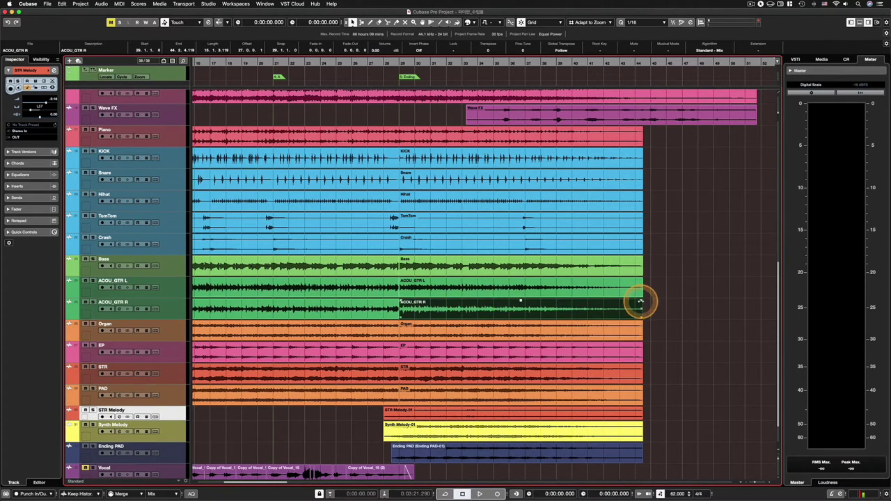
mouse_move(639, 301)
mouse_down()
mouse_move(593, 303)
mouse_move(650, 300)
mouse_up()
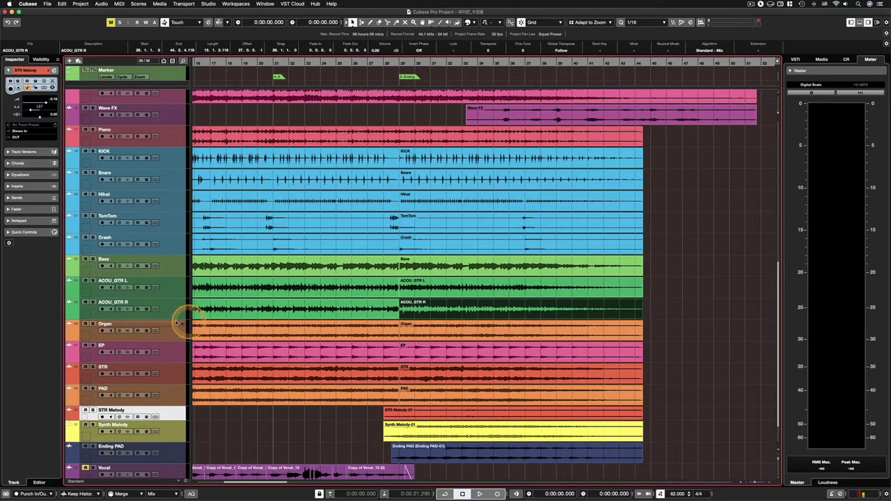
drag(163, 320, 178, 400)
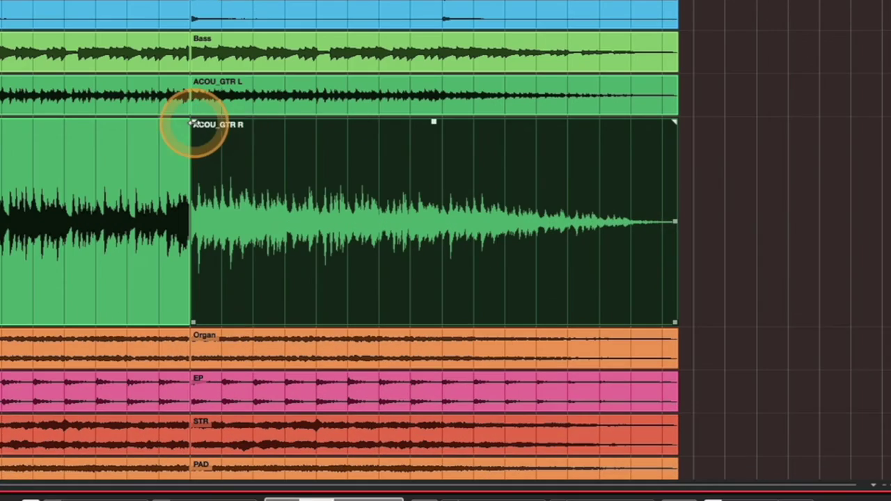
- Give the ACOU_GTR R event a fade-in about four bars long and a fade-out about five bars long
drag(401, 301, 466, 301)
drag(325, 122, 193, 122)
drag(675, 123, 528, 123)
drag(194, 122, 311, 122)
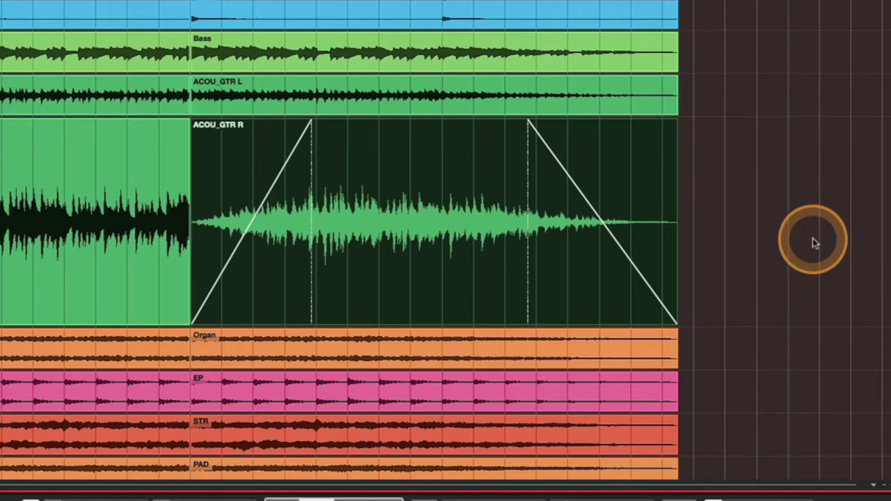
click(517, 256)
click(731, 231)
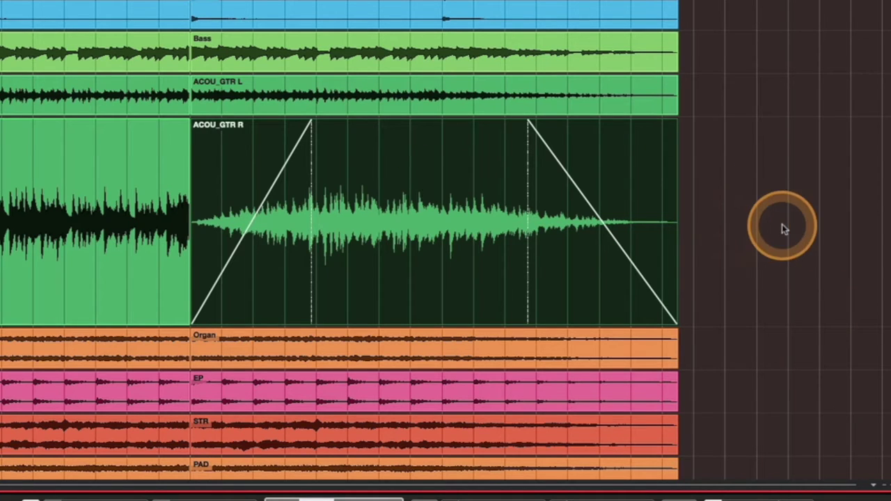
click(636, 218)
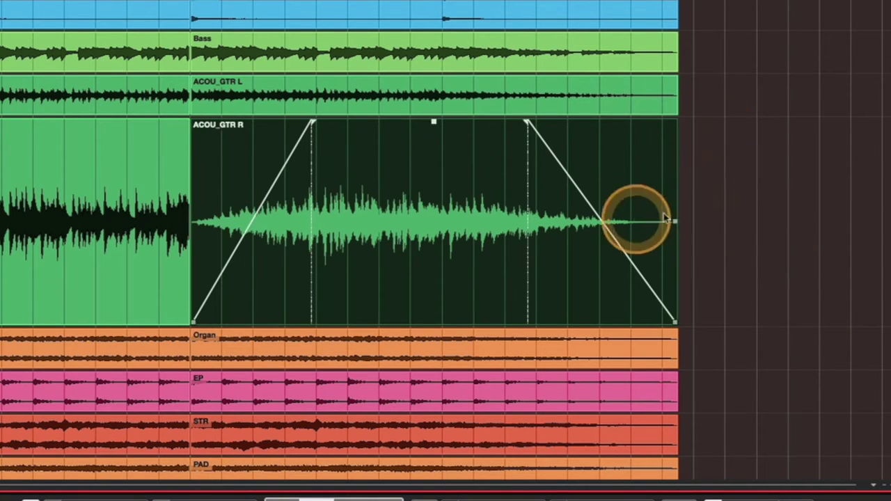
click(778, 206)
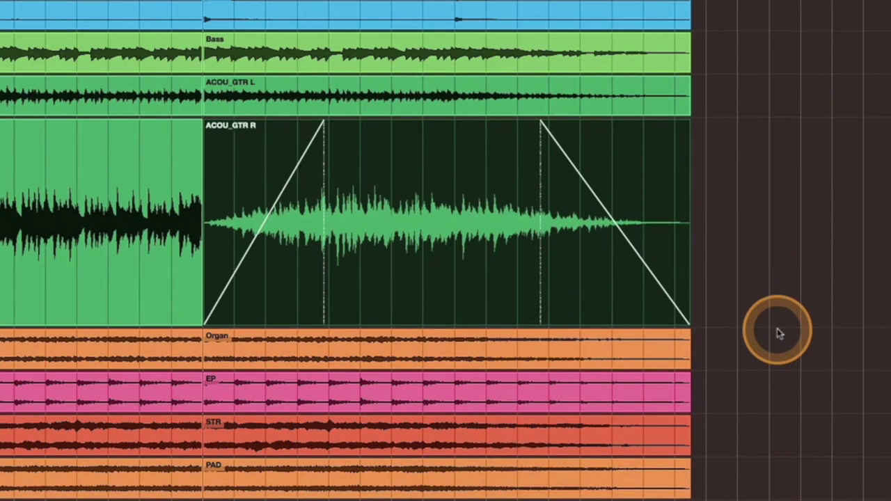
click(540, 189)
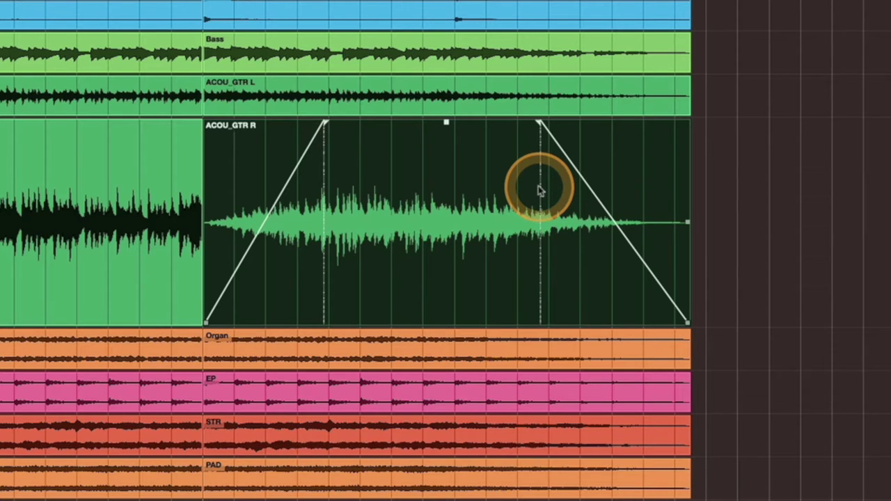
click(731, 240)
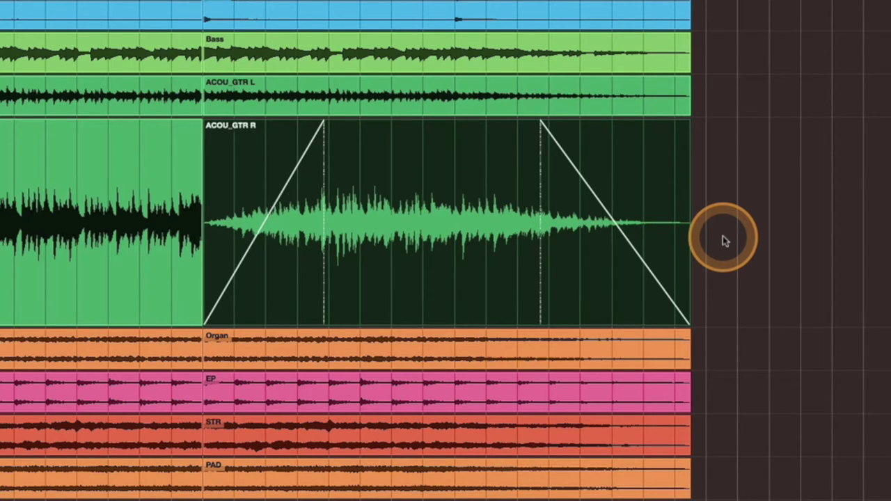
- Activate the Range Selection tool and clear the current selection
key(2)
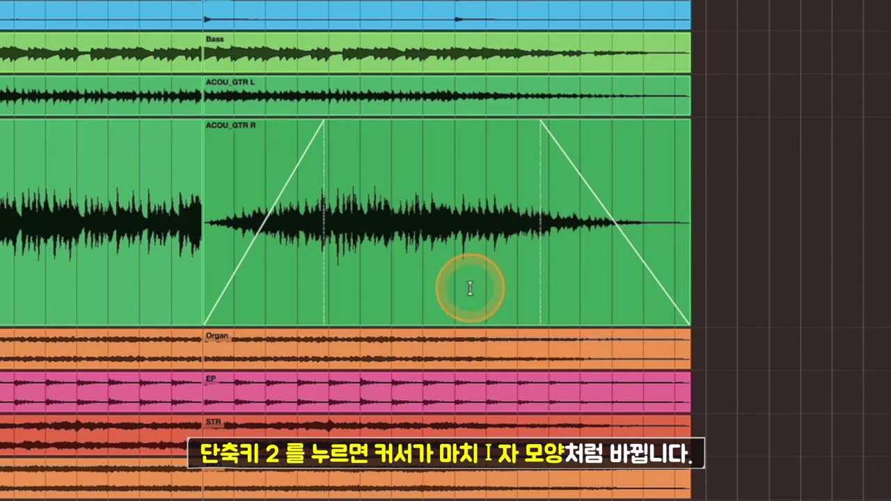
key(1)
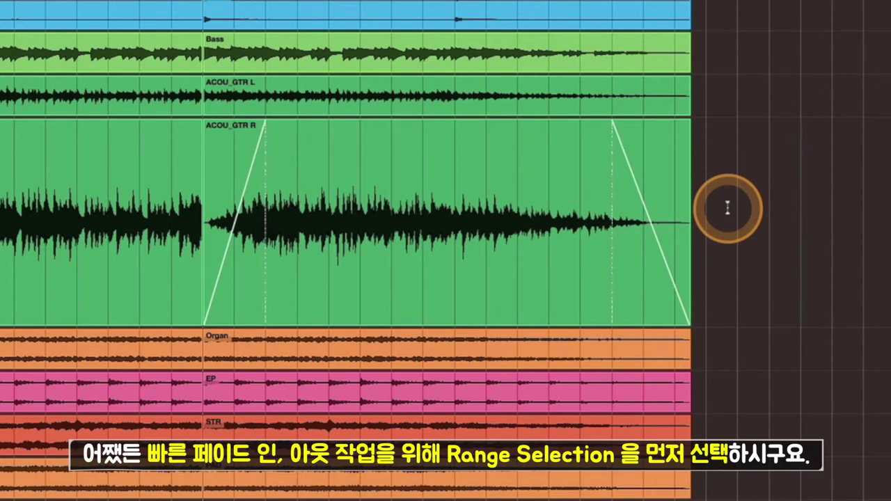
click(728, 207)
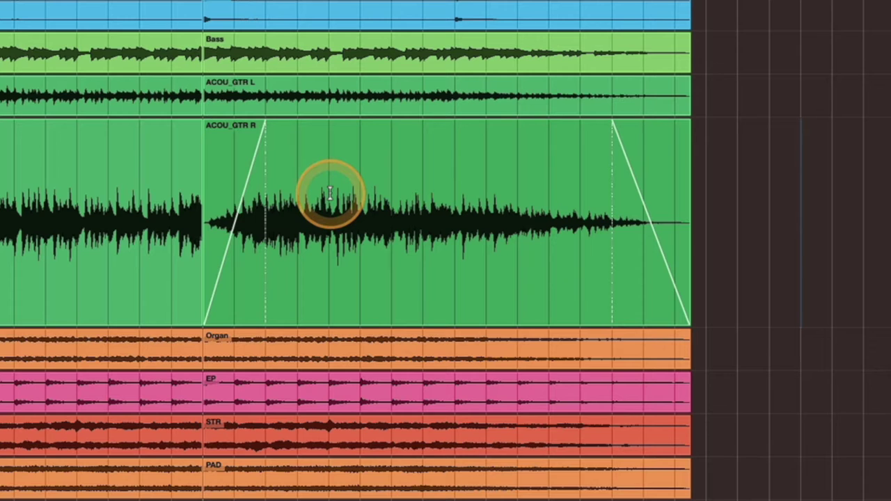
- Delete bars 33 to 37 of the ACOU_GTR R event, undo the deletion, and split the event at that range's edges
drag(330, 194, 451, 195)
key(Delete)
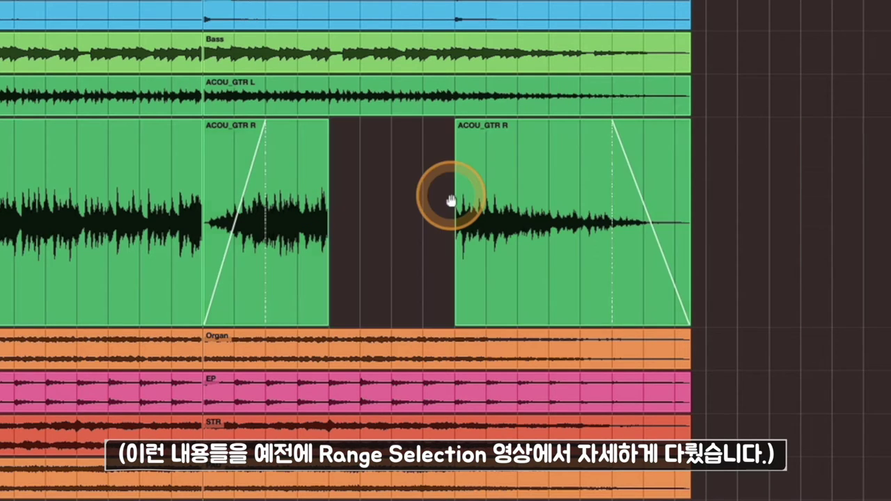
key(super+z)
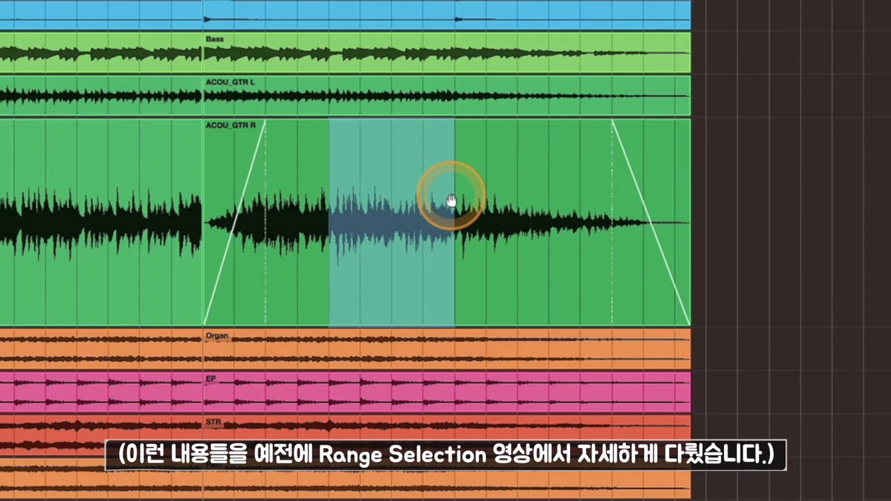
click(452, 201)
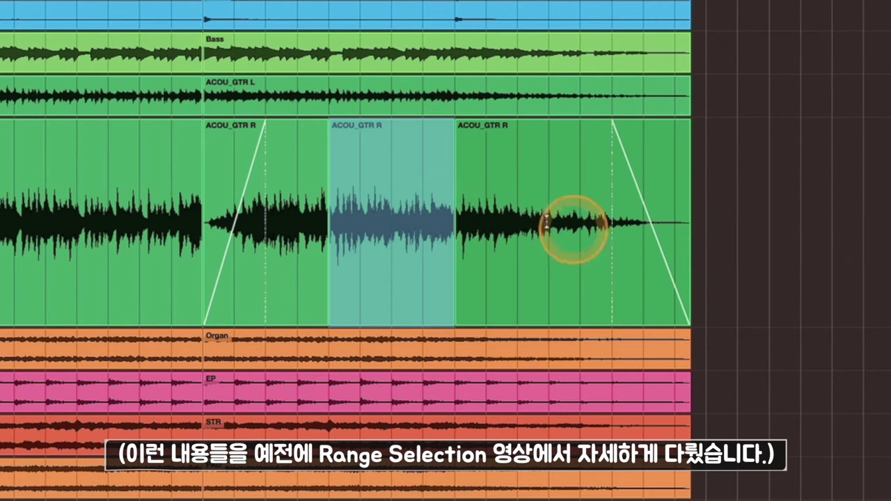
- Delete the range from bar 39 to 41 on ACOU_GTR R, undo the deletion, and clear the range
drag(547, 223, 567, 213)
key(Delete)
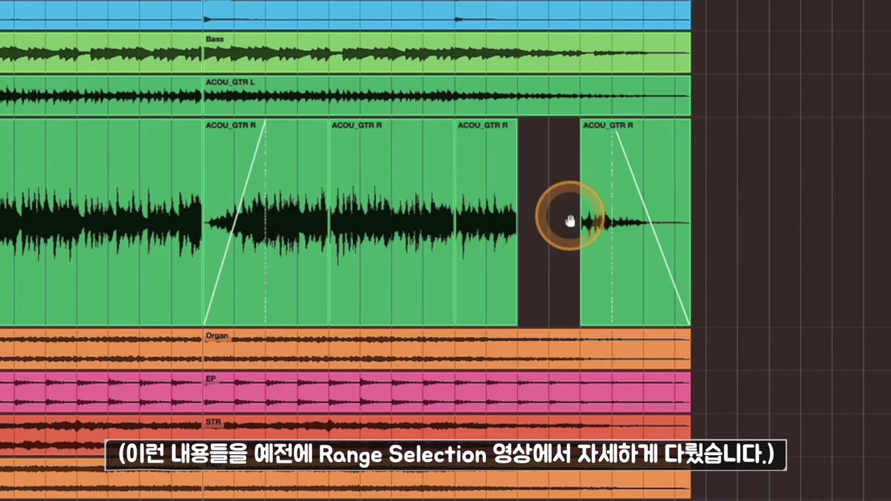
key(super+z)
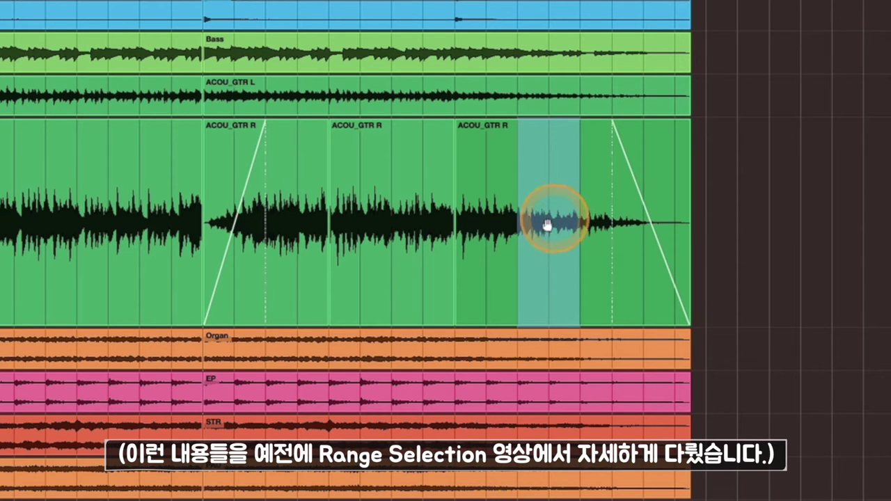
click(592, 213)
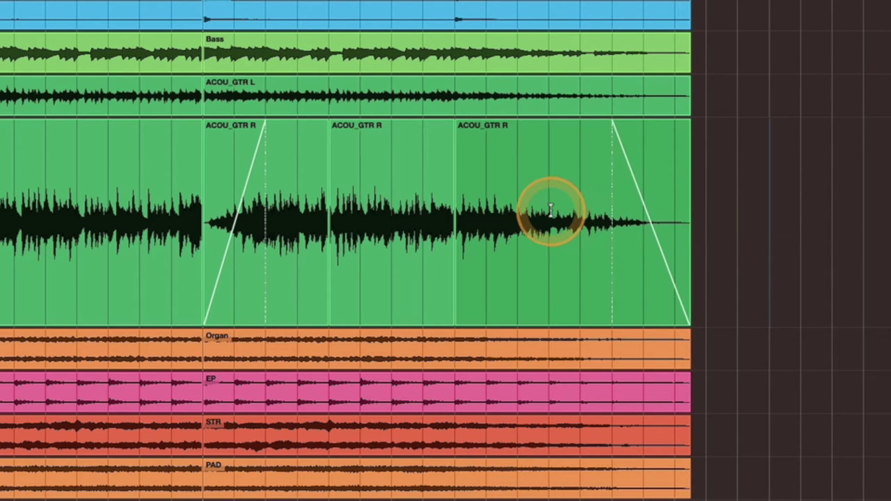
- Fit the ACOU_GTR R fade-out to a range from bar 40 past the event's end, and the fade-in to bars 29 to 32
drag(550, 211, 774, 215)
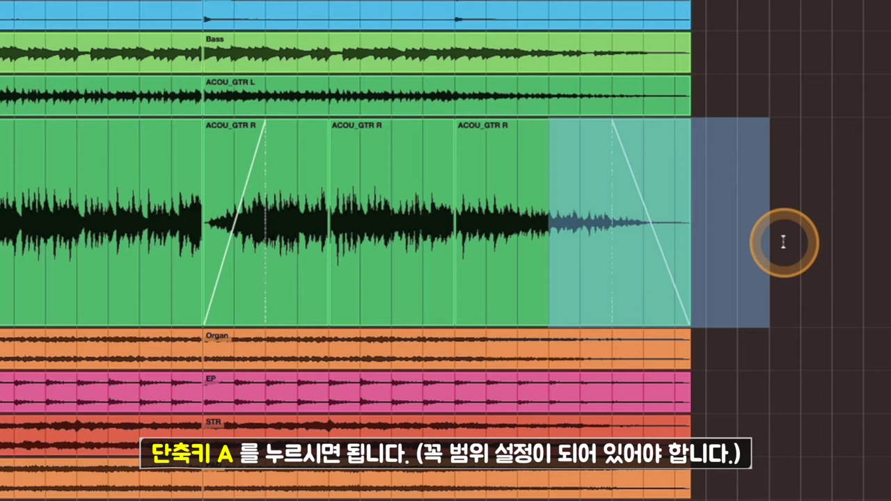
key(a)
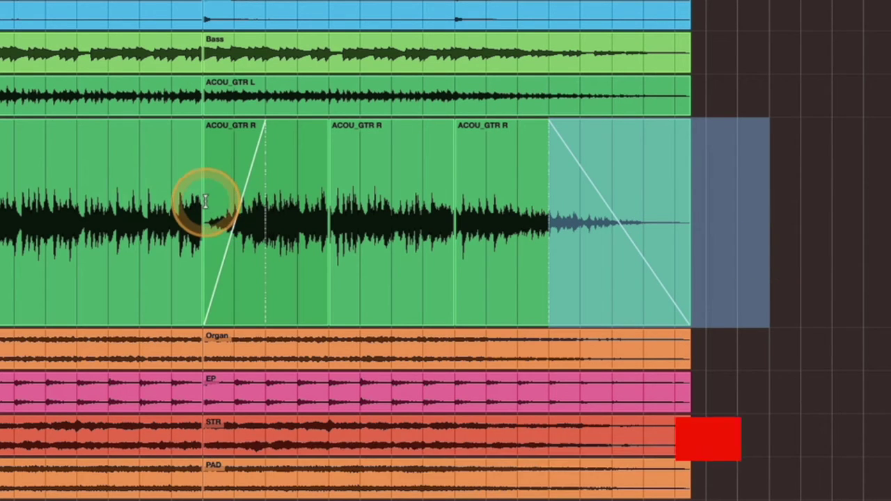
drag(204, 199, 259, 198)
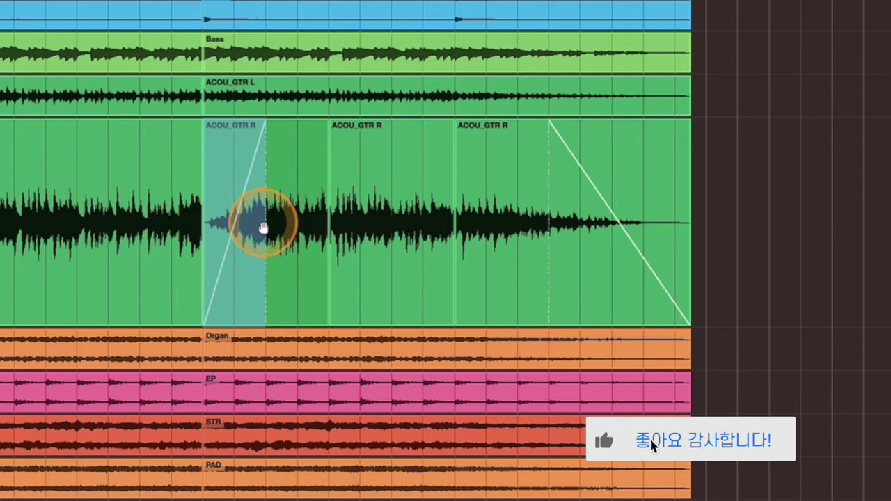
drag(265, 223, 298, 220)
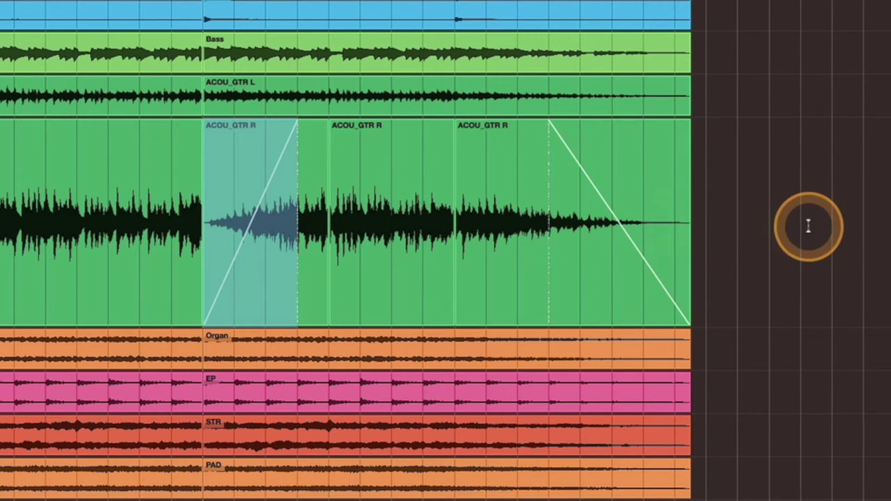
- Glue the three ACOU_GTR R segments from bar 29 onward back into a single event
key(4)
click(321, 216)
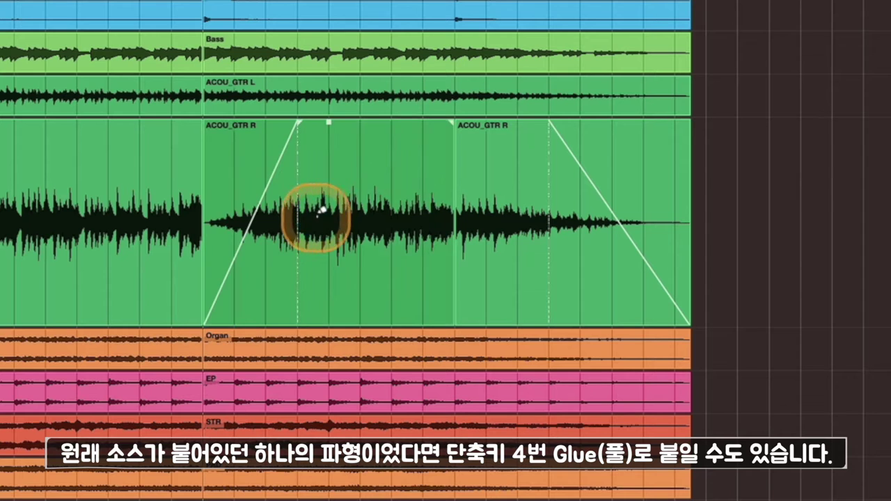
click(423, 204)
click(746, 223)
click(310, 139)
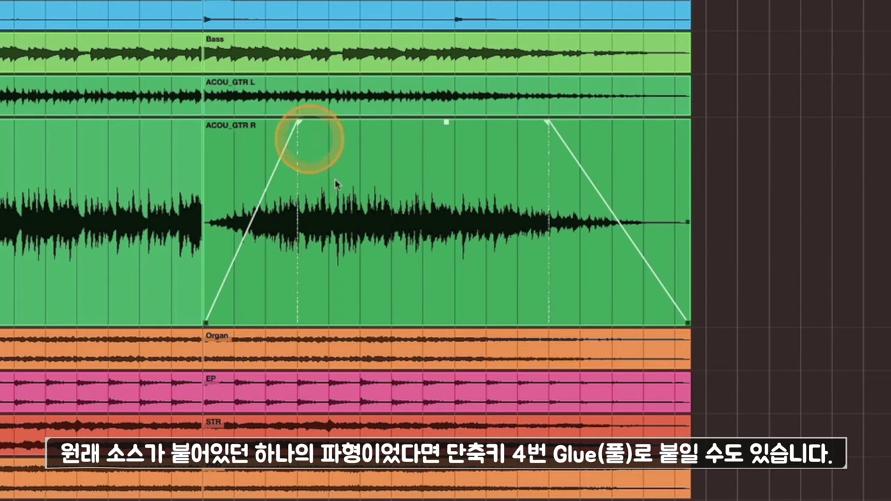
click(332, 116)
click(617, 265)
click(440, 241)
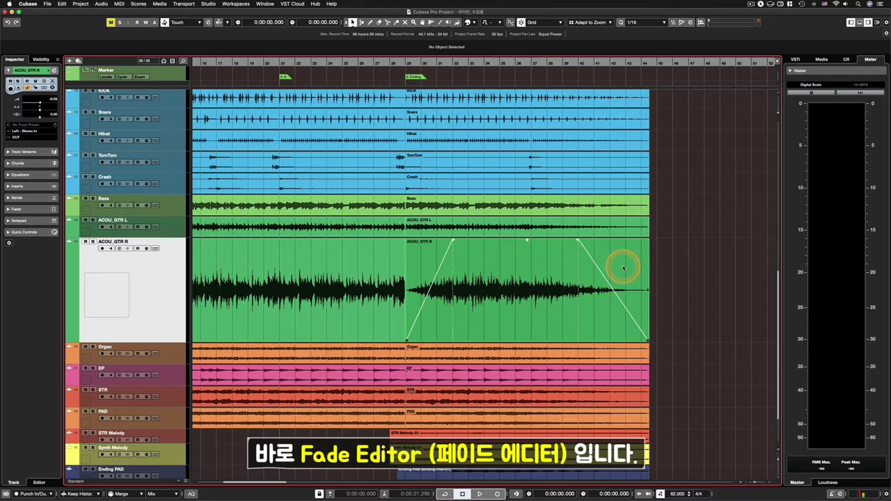
- Open the fade editors for the faded ACOU_GTR R event starting at bar 29
click(521, 295)
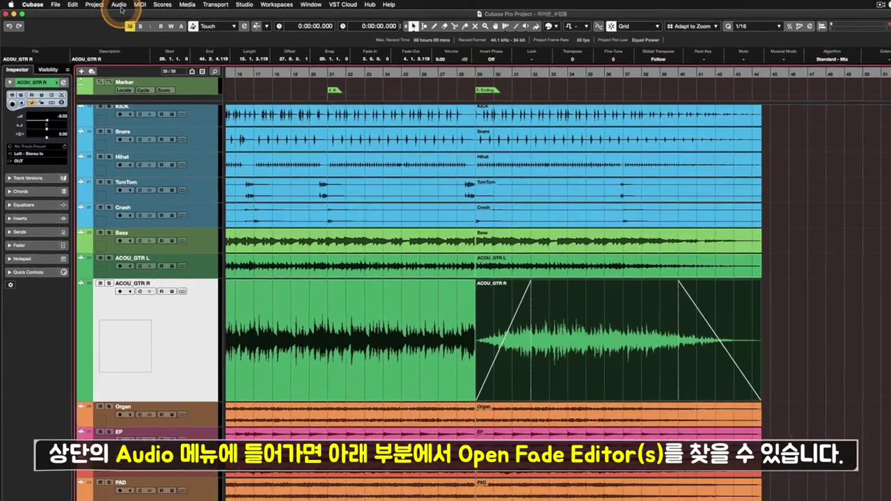
click(101, 3)
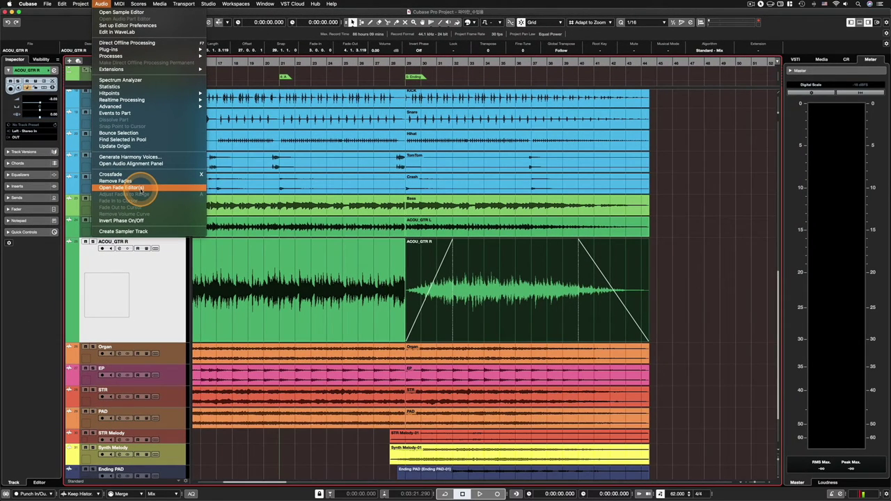
click(141, 189)
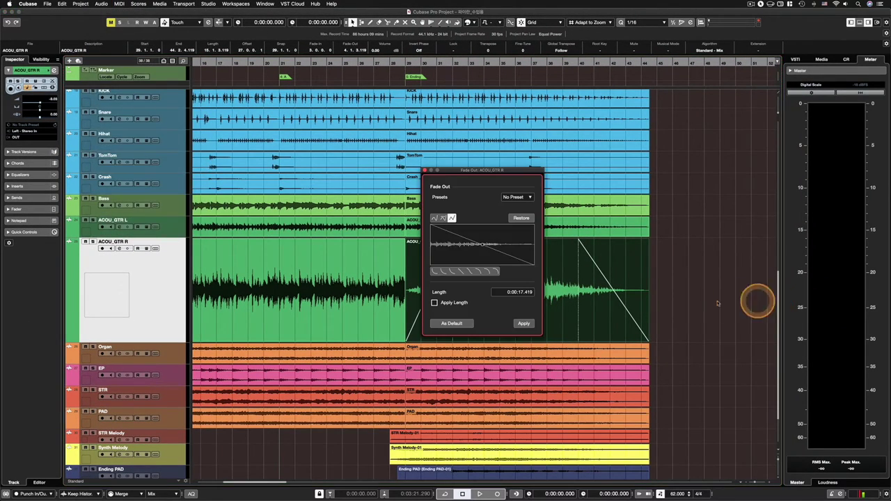
- Arrange the Fade In and Fade Out editor windows side by side above the ACOU_GTR R event
drag(480, 171, 610, 170)
drag(521, 173, 433, 121)
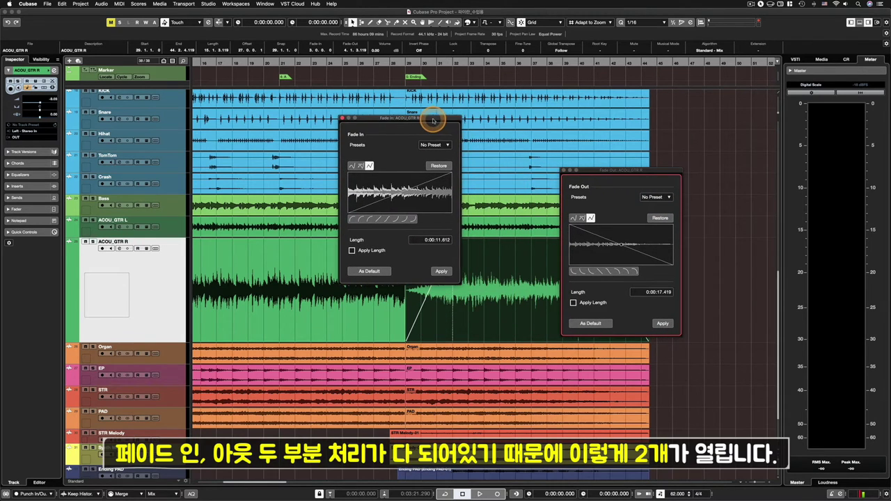
drag(633, 173, 615, 104)
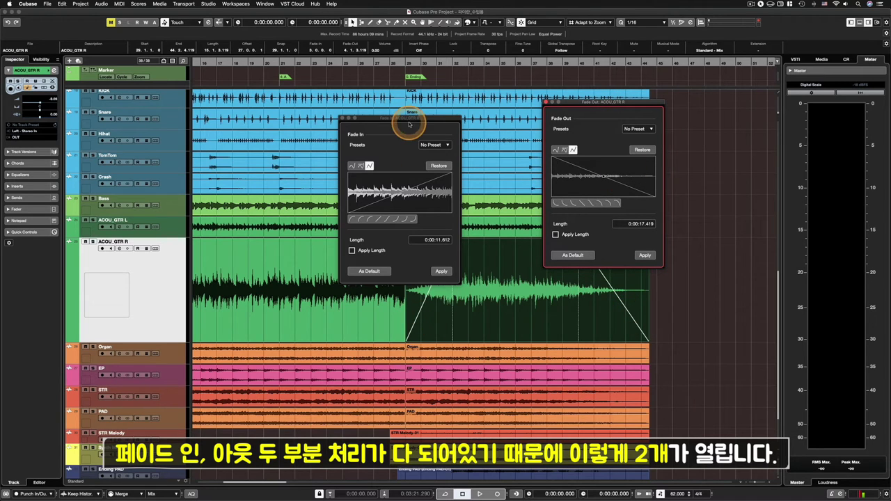
drag(409, 123, 474, 104)
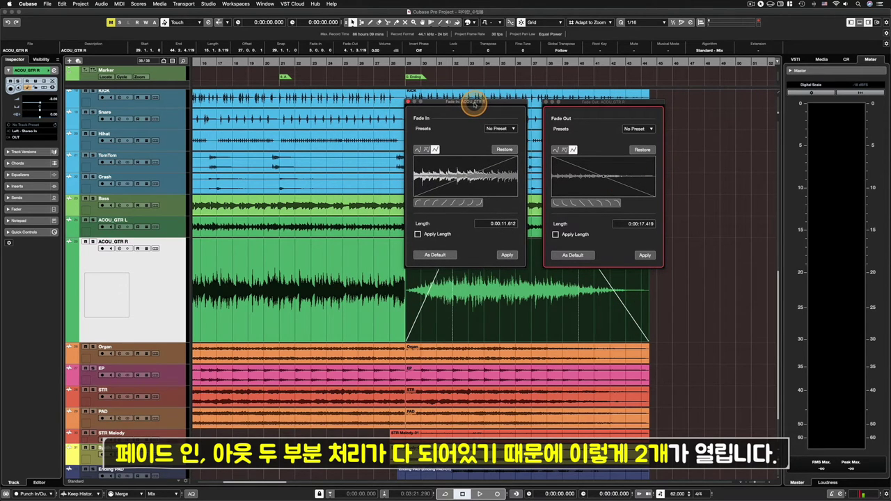
- Close the Fade In and Fade Out editors and deselect the ACOU_GTR R event
click(410, 101)
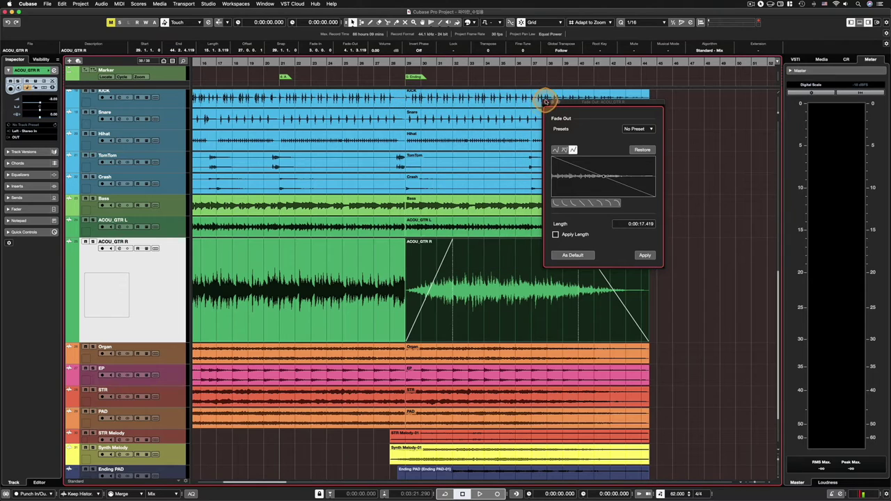
click(547, 101)
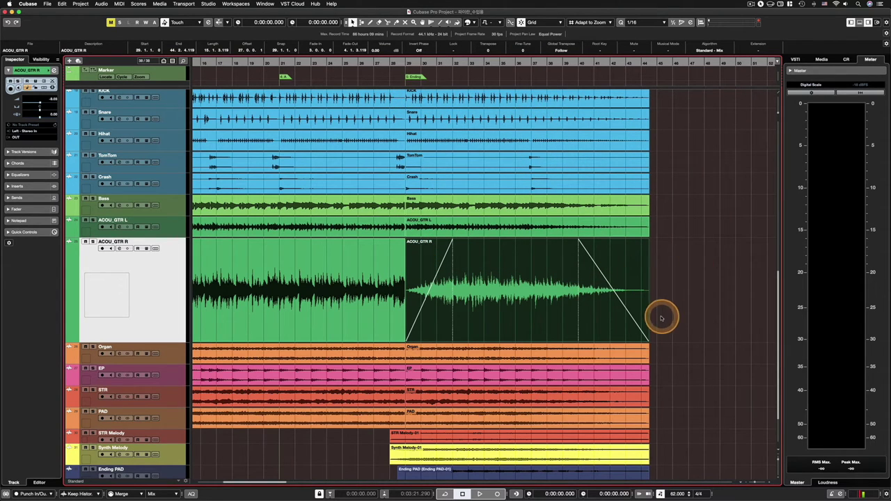
mouse_move(646, 318)
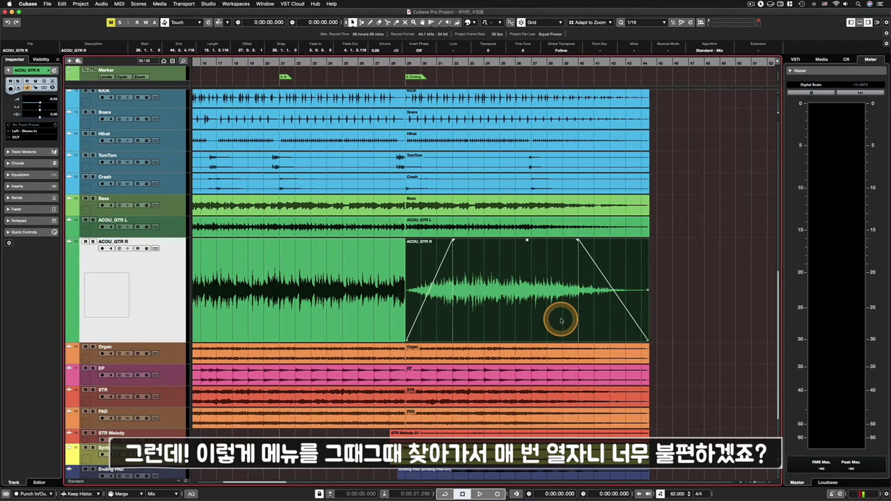
click(650, 314)
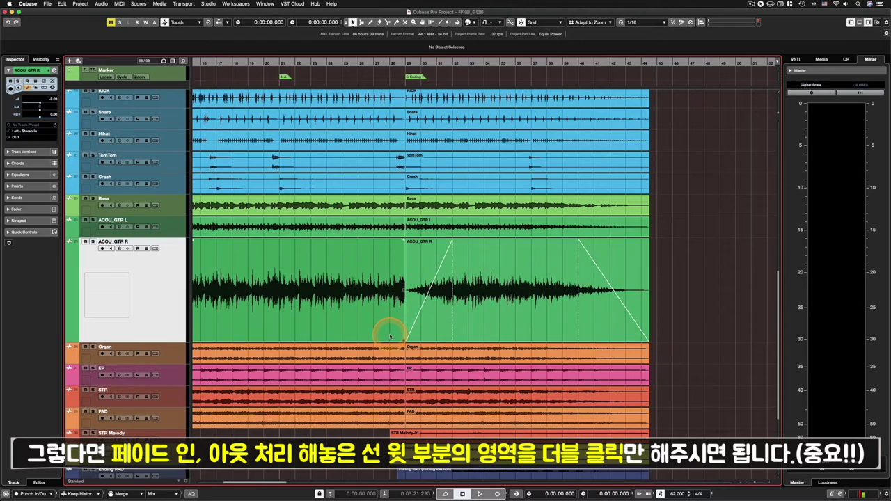
- Open only the Fade Out editor for the ACOU_GTR R event starting at bar 29, reposition it, and close it
double_click(622, 262)
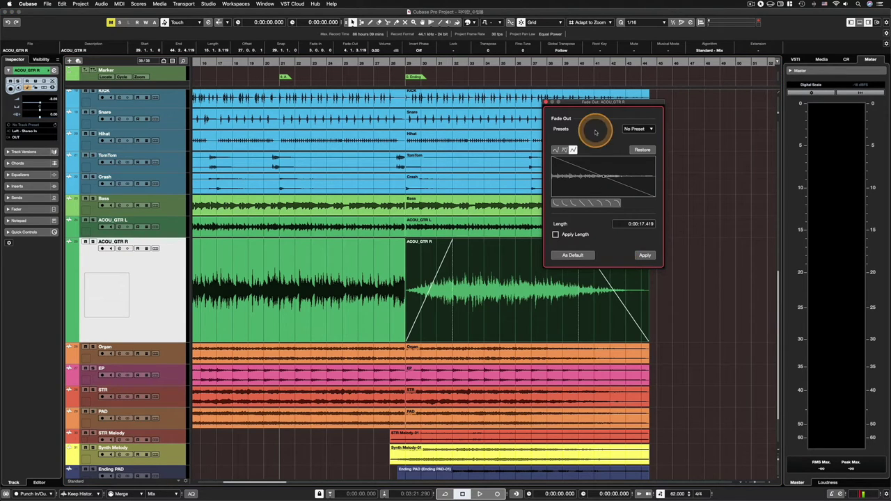
mouse_move(587, 101)
mouse_down()
mouse_move(669, 118)
mouse_move(658, 144)
mouse_move(686, 149)
mouse_move(597, 107)
mouse_up()
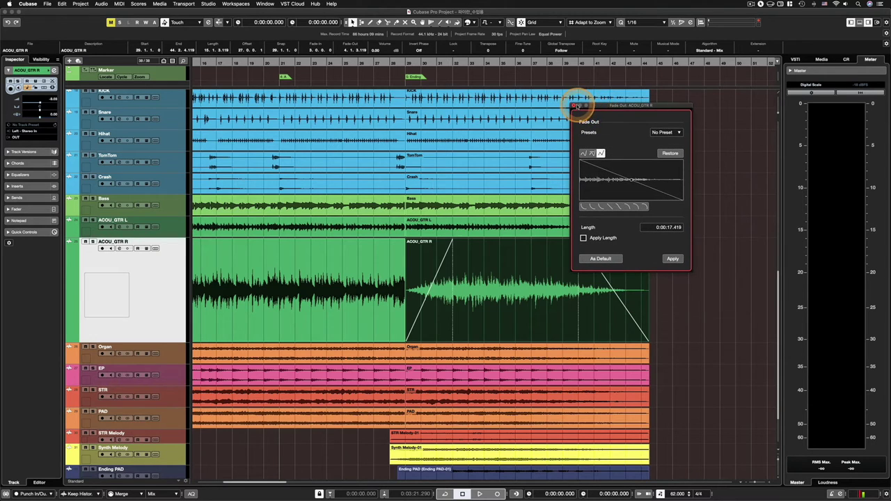
click(574, 106)
- Open only the Fade In editor for the same ACOU_GTR R event, move it closer, close it and deselect the event
double_click(416, 263)
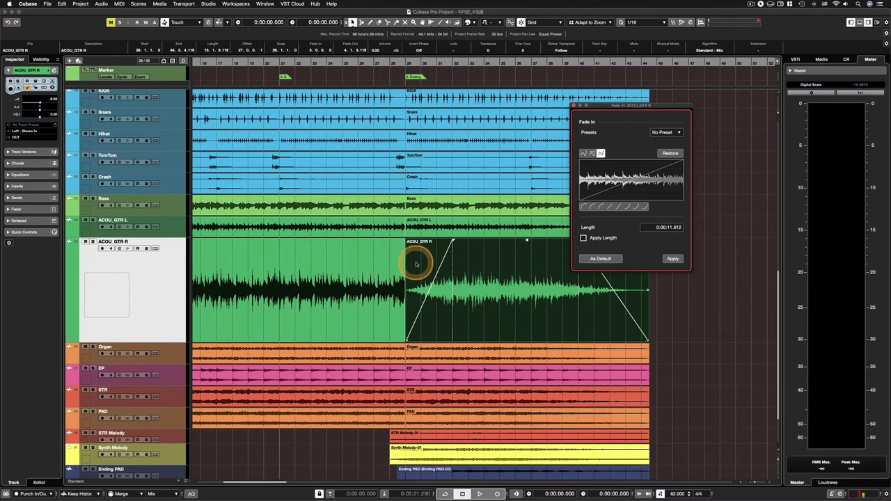
drag(638, 106, 544, 116)
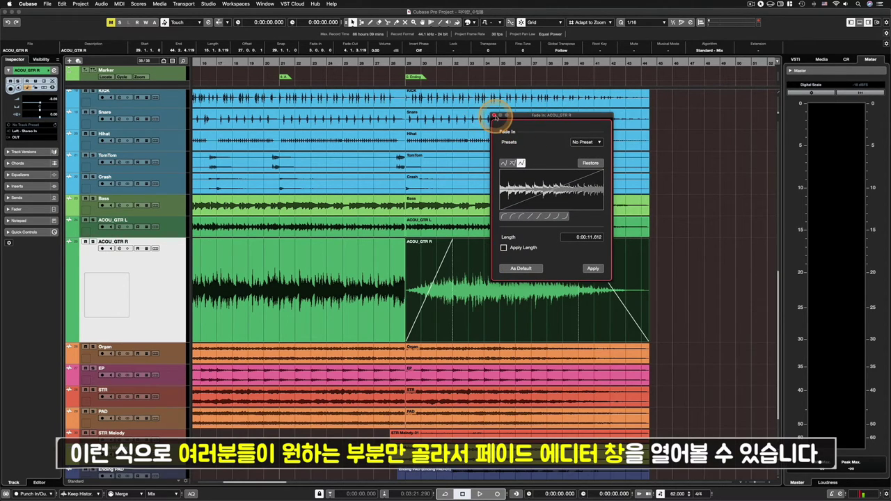
click(495, 116)
click(446, 224)
click(724, 289)
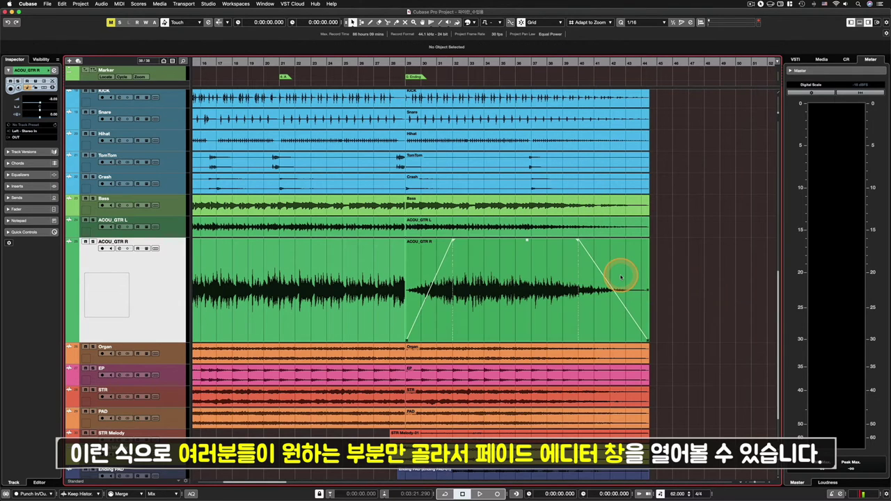
- With the Range Selection tool, open and close the Fade Out and Fade In editors from the areas above the fade lines
key(2)
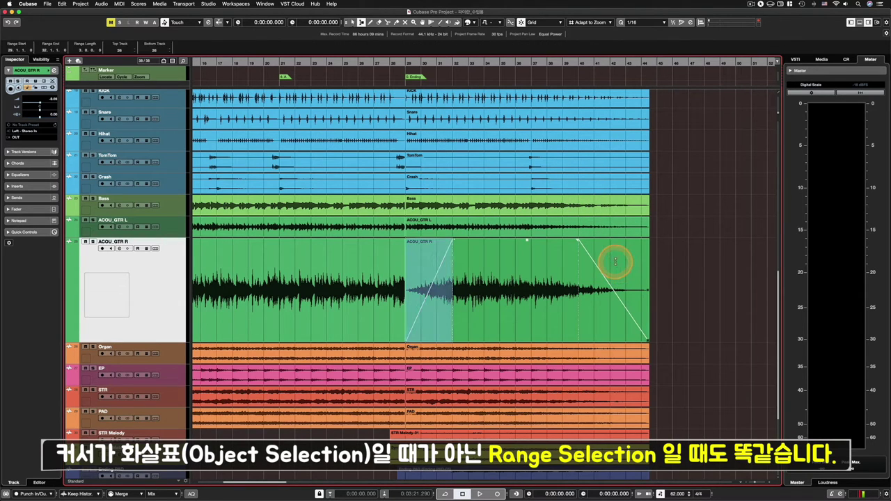
double_click(637, 261)
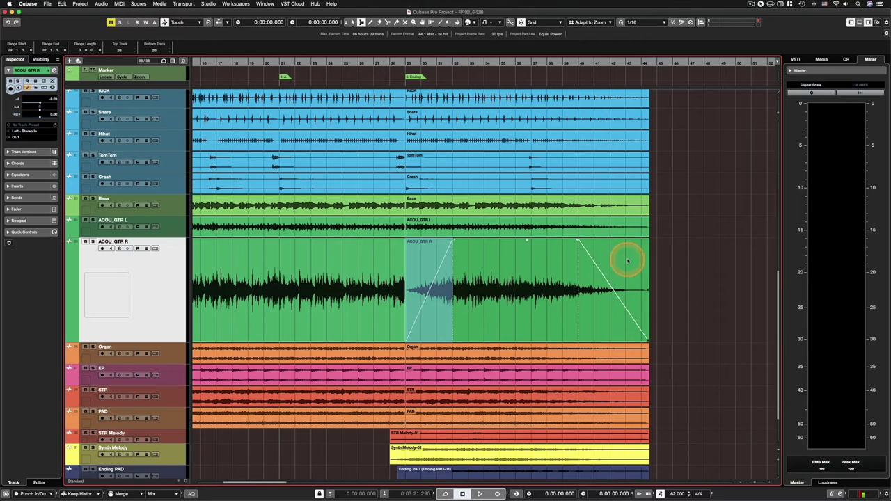
click(492, 117)
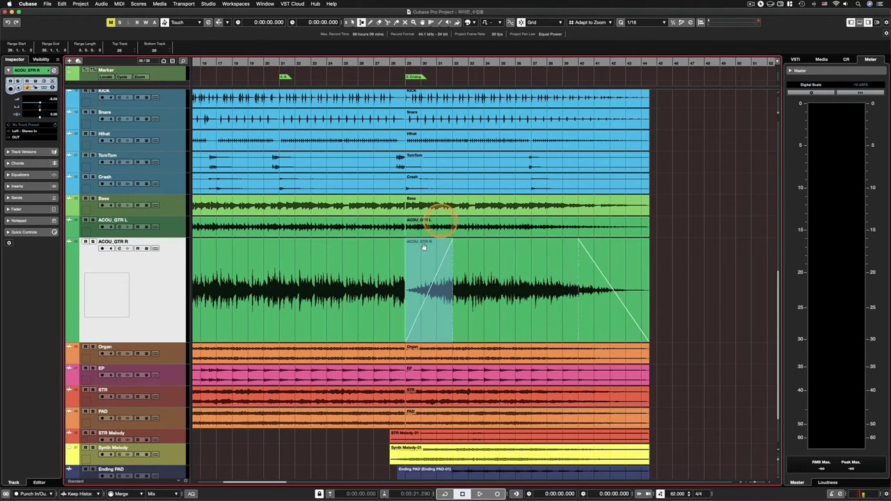
click(422, 256)
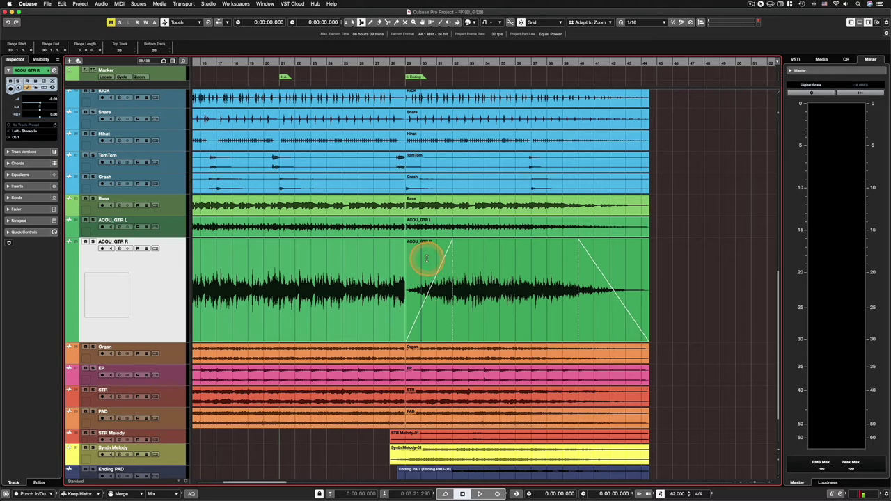
double_click(427, 259)
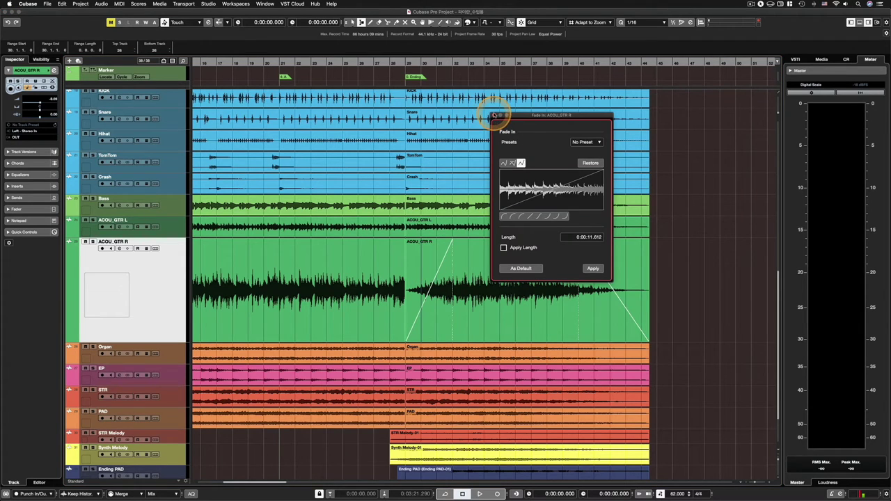
click(495, 115)
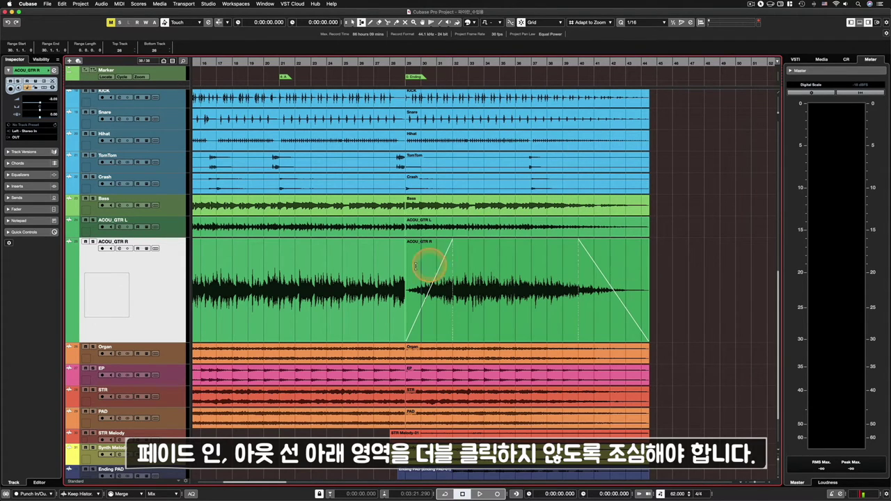
- Compare what opens from below the fade-out line with Range Selection and Object Selection, then close the Sample Editor and deselect the event
double_click(597, 320)
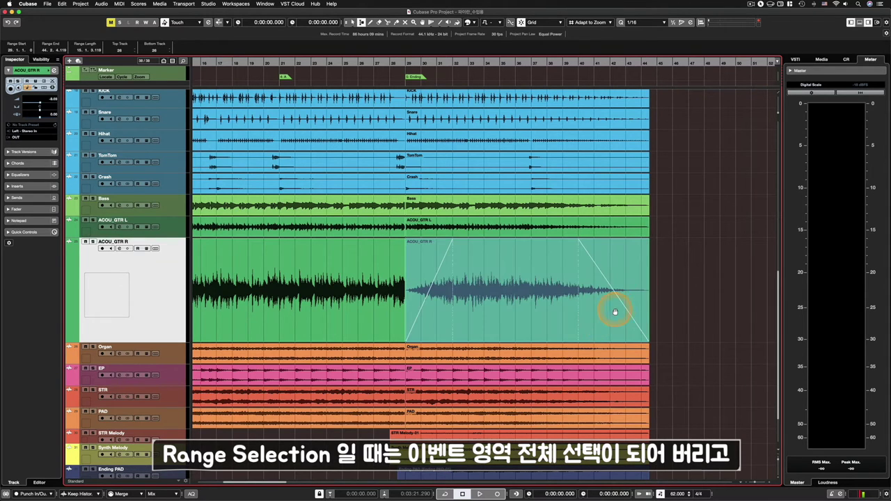
key(1)
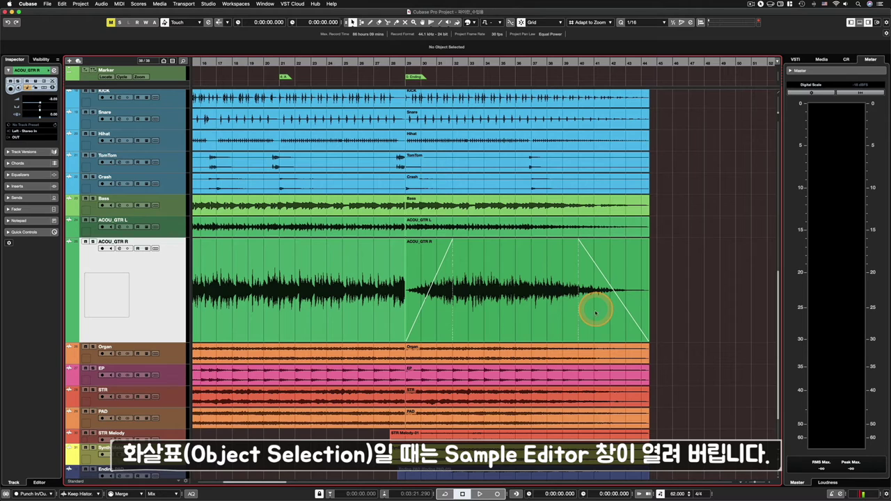
double_click(593, 324)
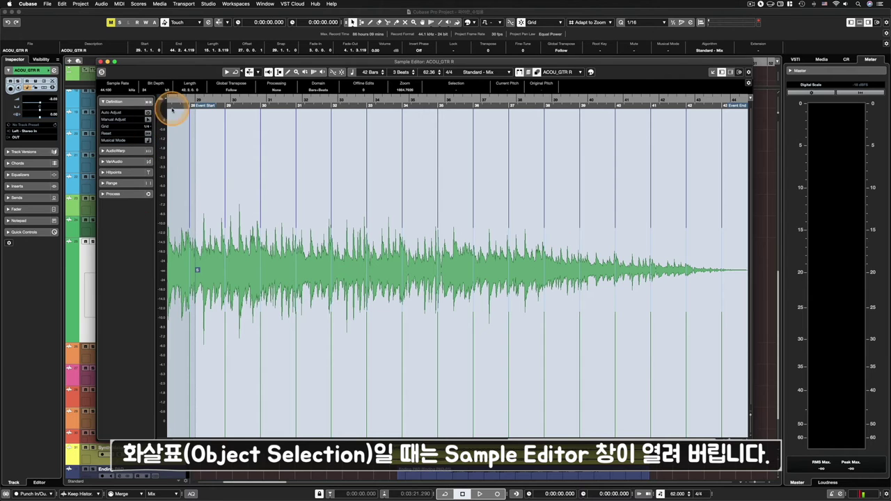
click(100, 61)
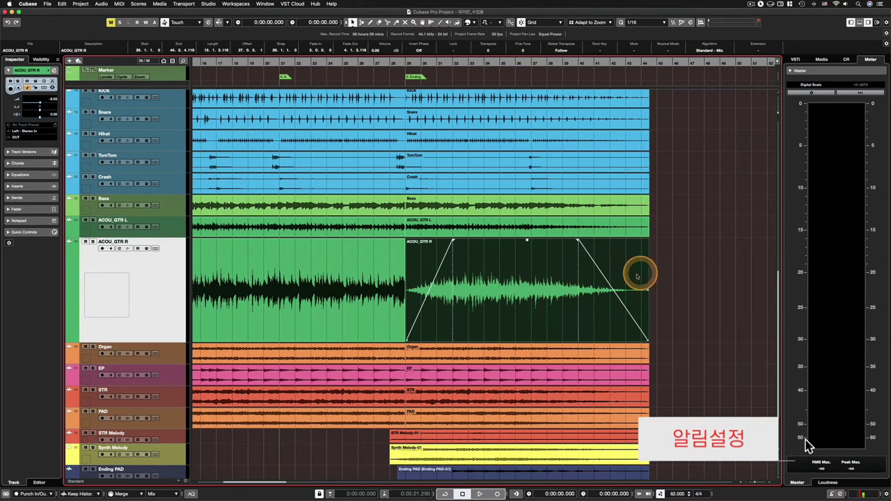
click(699, 278)
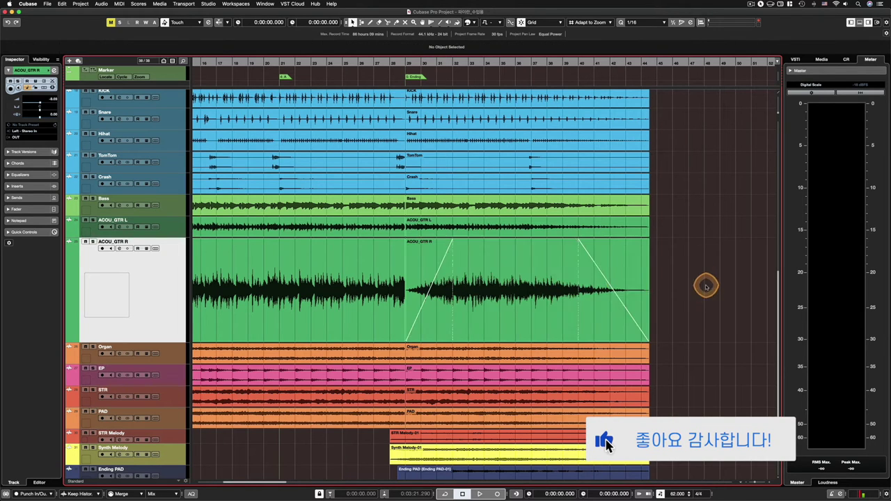
- Open the ACOU_GTR R Fade Out editor and shape a custom S-like curve by adding and moving curve points
double_click(622, 266)
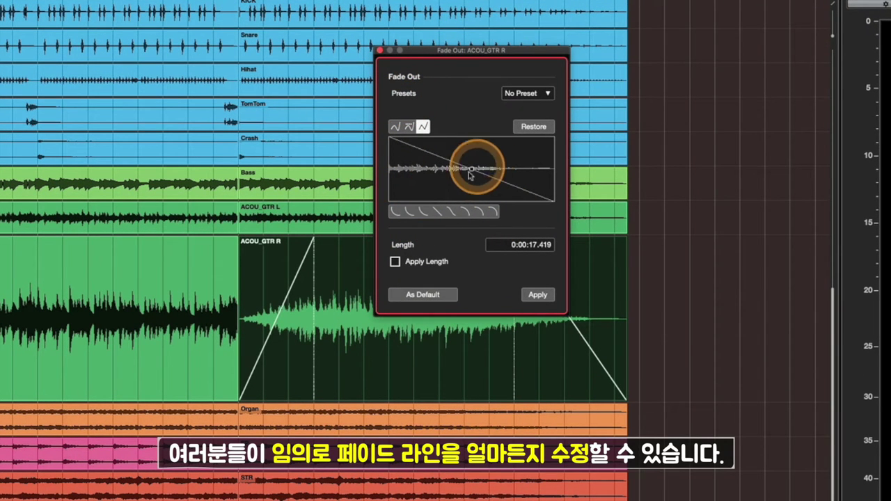
click(464, 214)
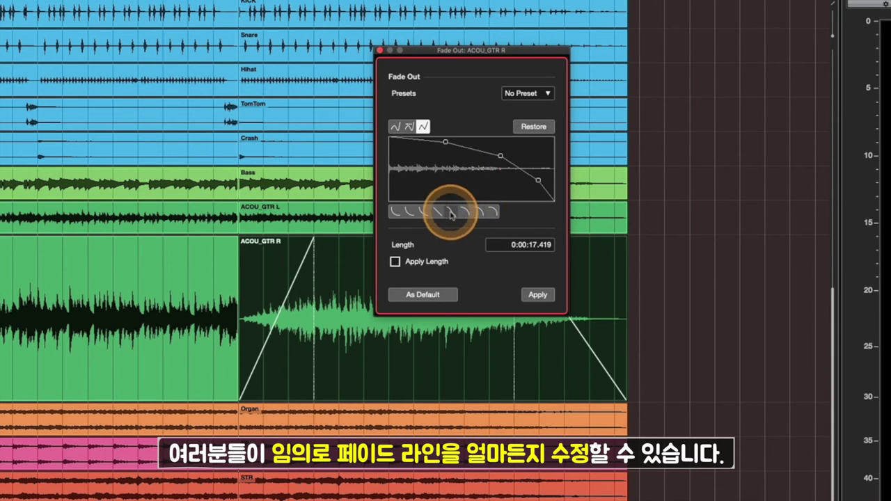
drag(463, 192, 450, 179)
mouse_move(430, 145)
mouse_down()
mouse_move(461, 149)
mouse_move(432, 152)
mouse_up()
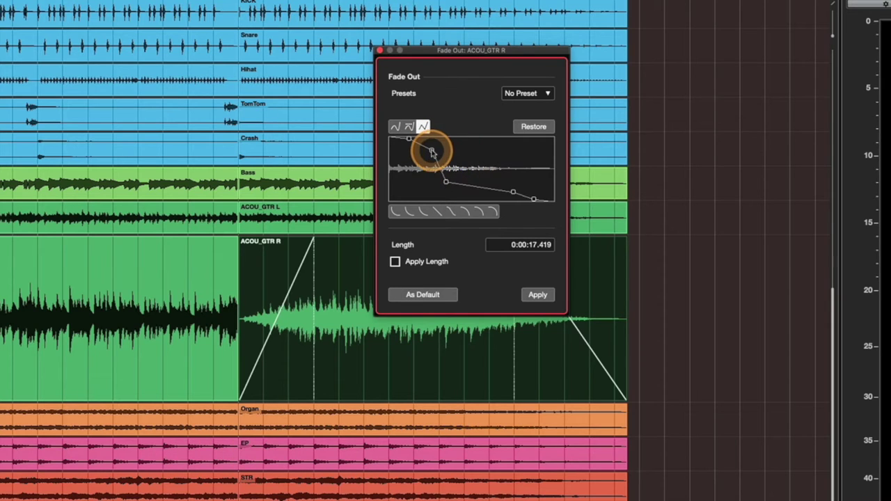
drag(513, 192, 506, 197)
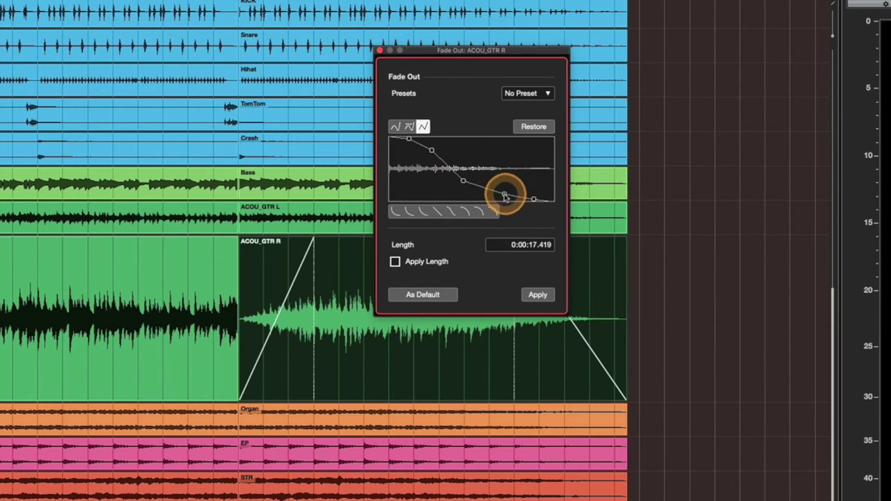
- Review the fade preset options and try the two smooth interpolation modes on the custom fade-out curve
click(527, 92)
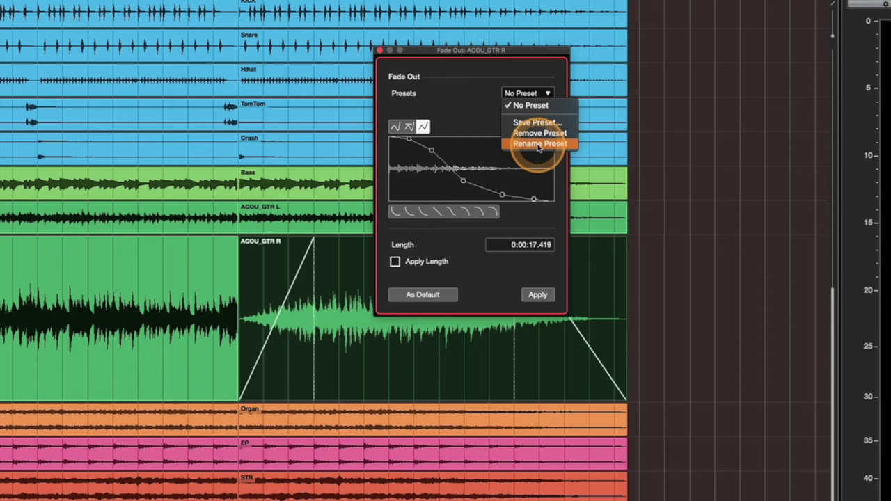
click(522, 206)
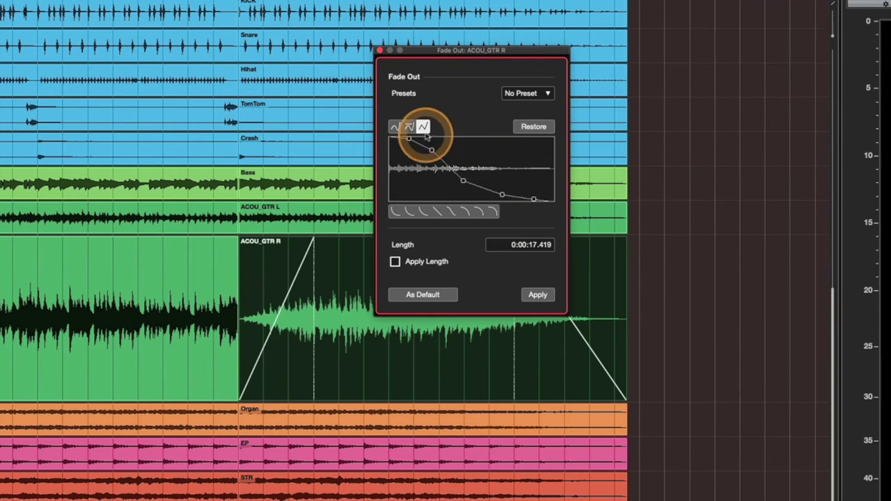
click(410, 126)
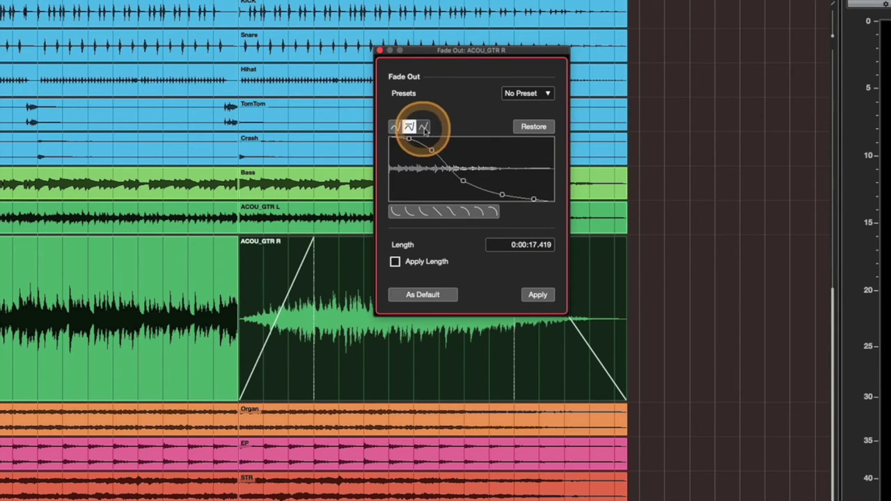
click(395, 128)
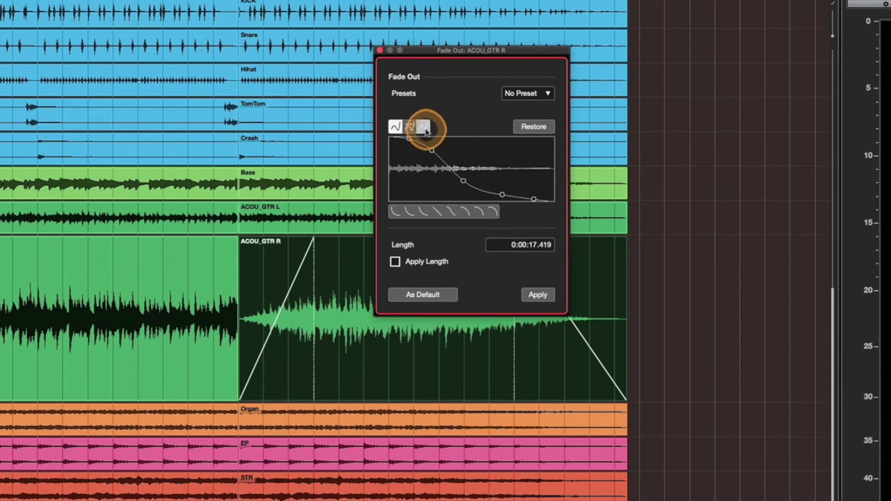
- Apply the gently concave third curve shape with linear interpolation to the fade-out, and move the editor clear of the fade
click(397, 208)
click(430, 207)
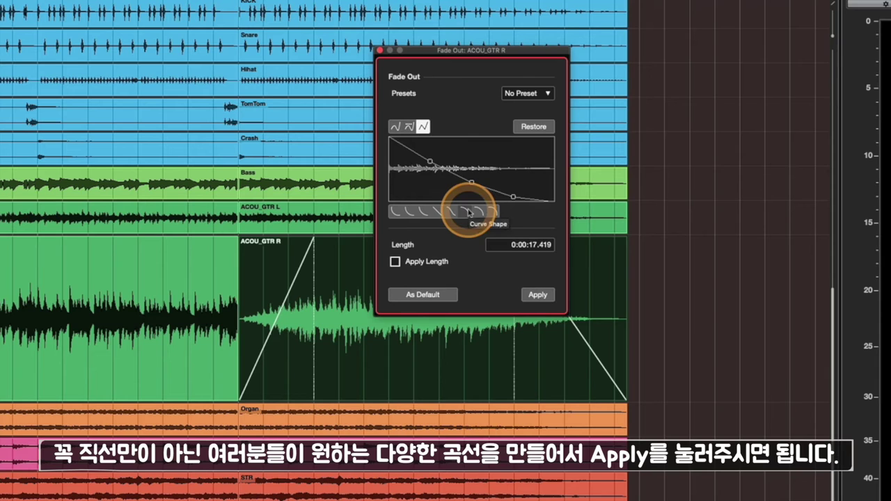
drag(470, 50, 433, 35)
click(501, 279)
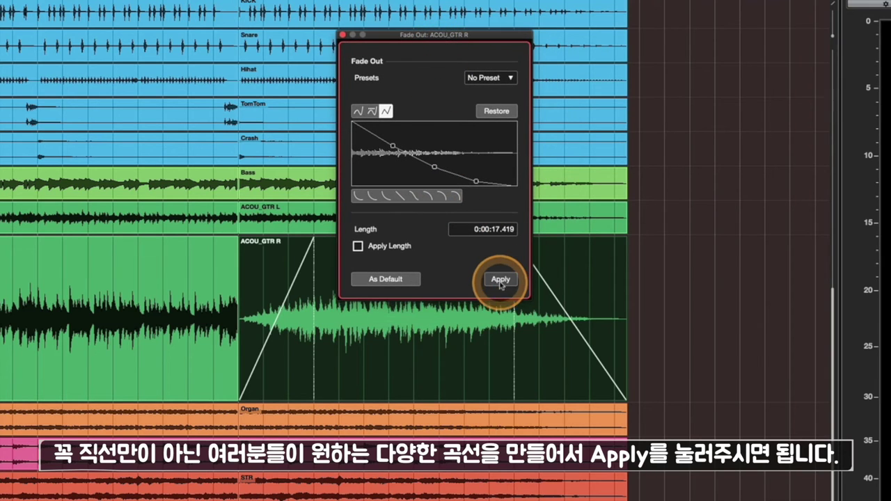
drag(495, 34, 429, 27)
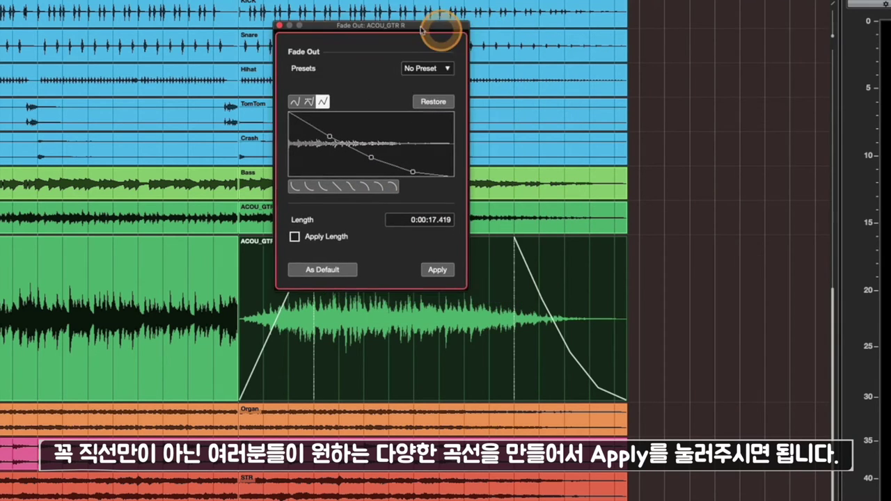
- Apply the more strongly concave second curve shape to the ACOU_GTR R fade-out and reposition the editor
click(636, 376)
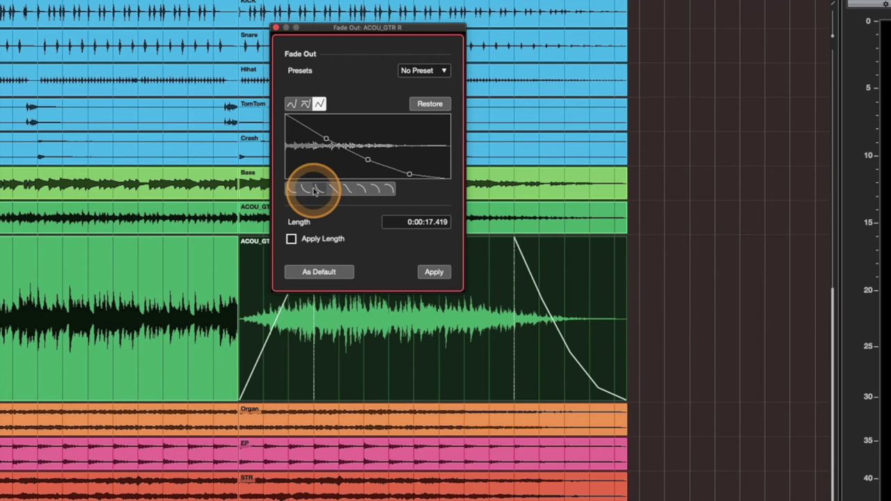
click(432, 272)
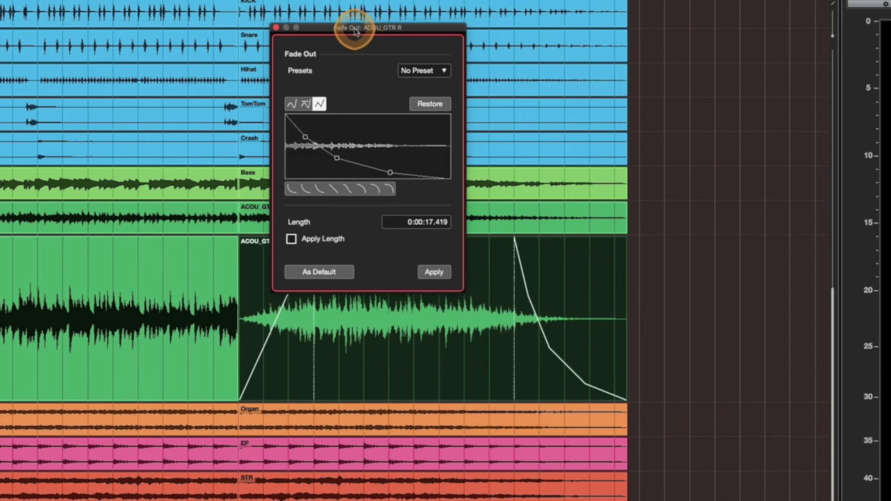
drag(356, 30, 388, 49)
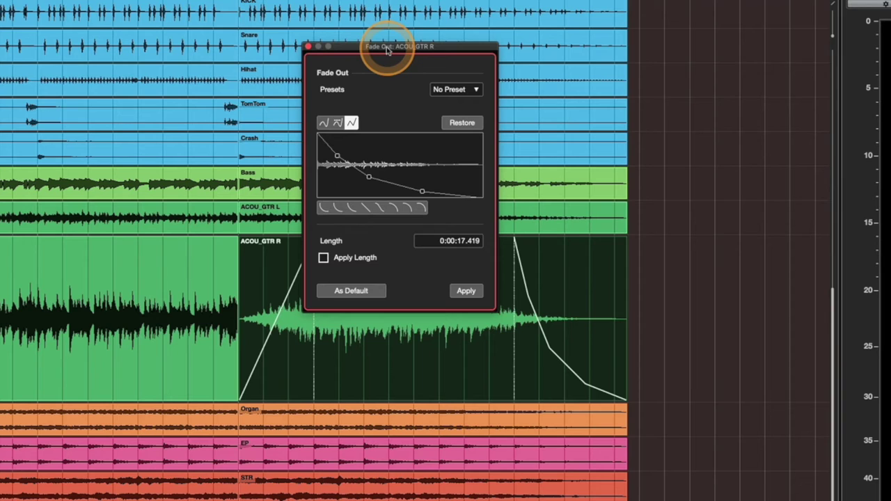
- Try convex curve shapes, then apply the steepest concave first shape to the ACOU_GTR R fade-out
click(416, 210)
click(385, 209)
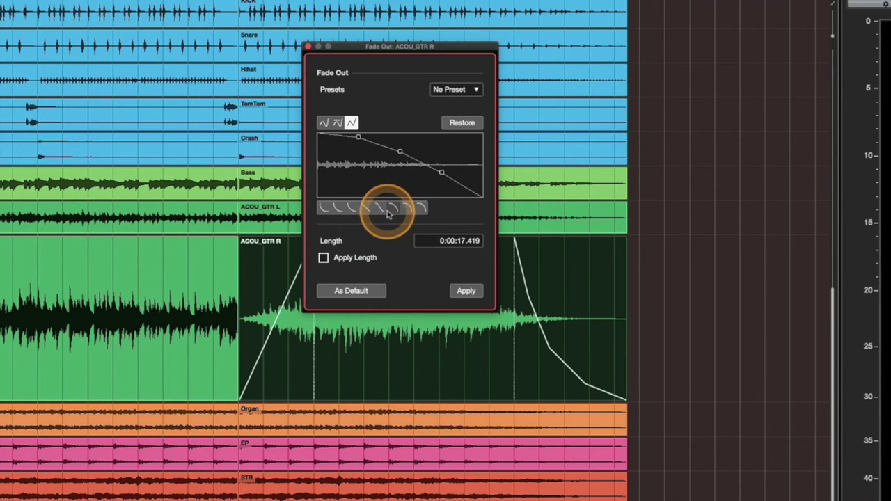
click(323, 208)
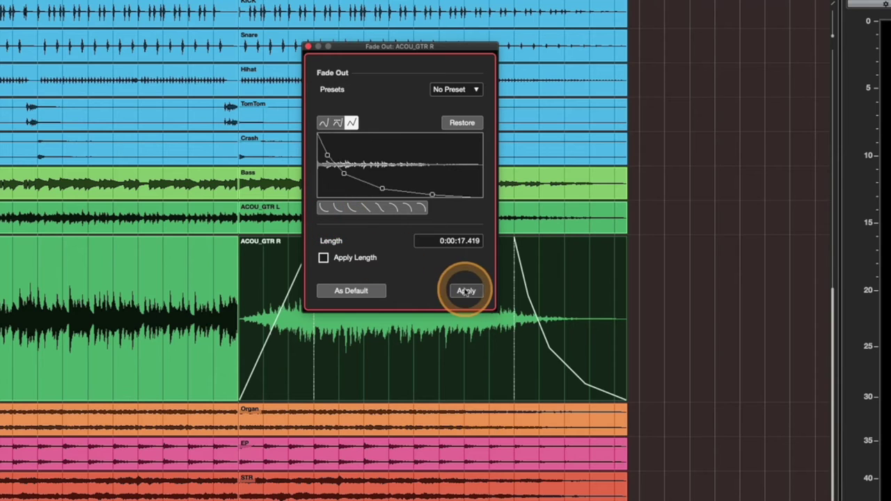
click(466, 291)
- Preview the convex, linear and concave curve shapes for the ACOU_GTR R fade-out, and close the editor without applying them
click(421, 209)
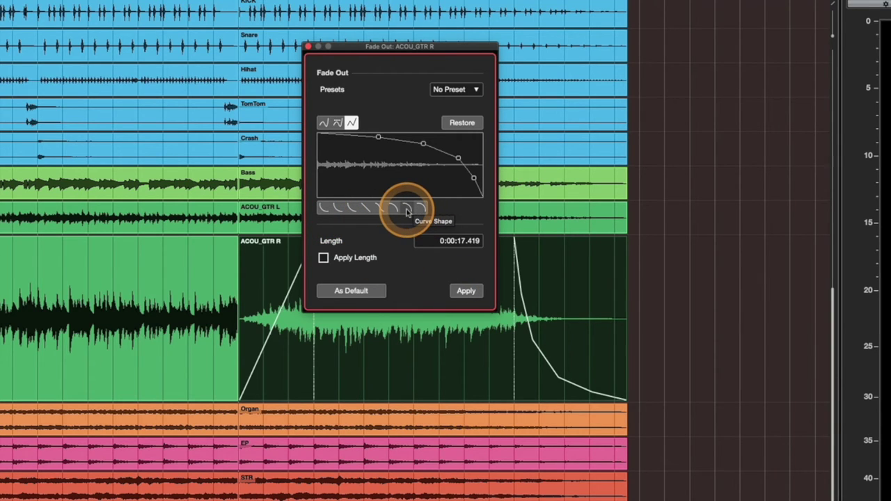
click(364, 208)
click(408, 209)
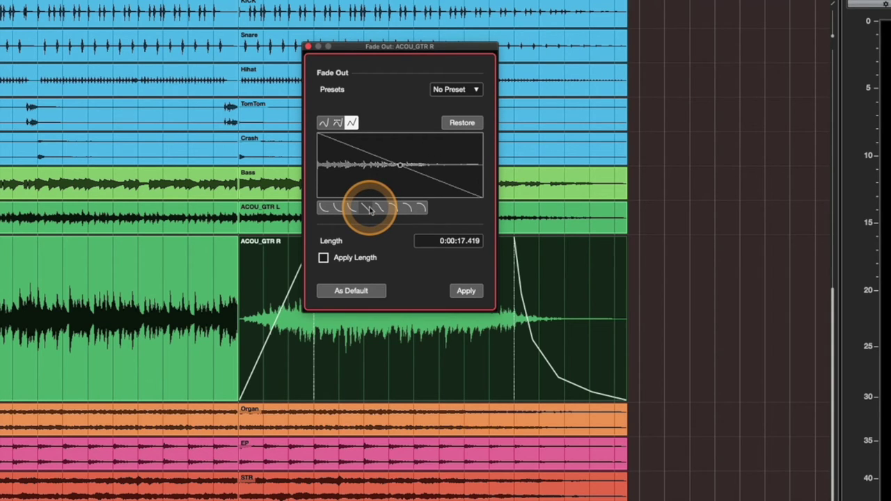
click(339, 208)
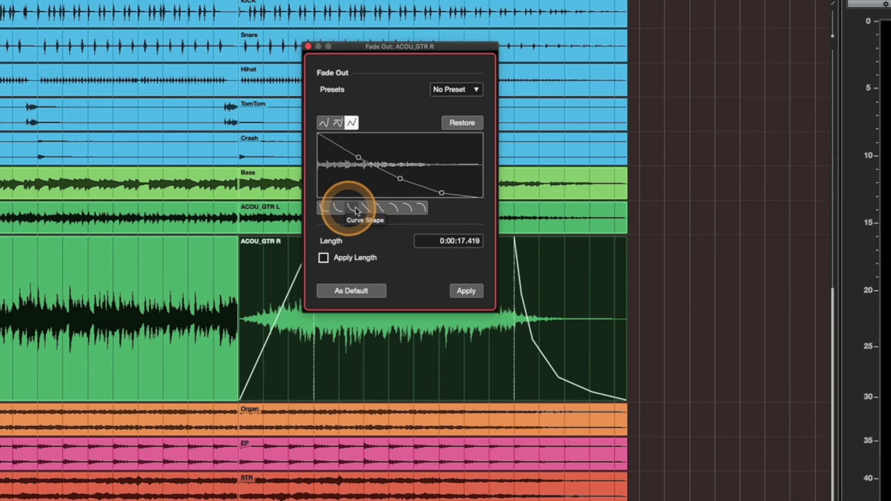
click(364, 209)
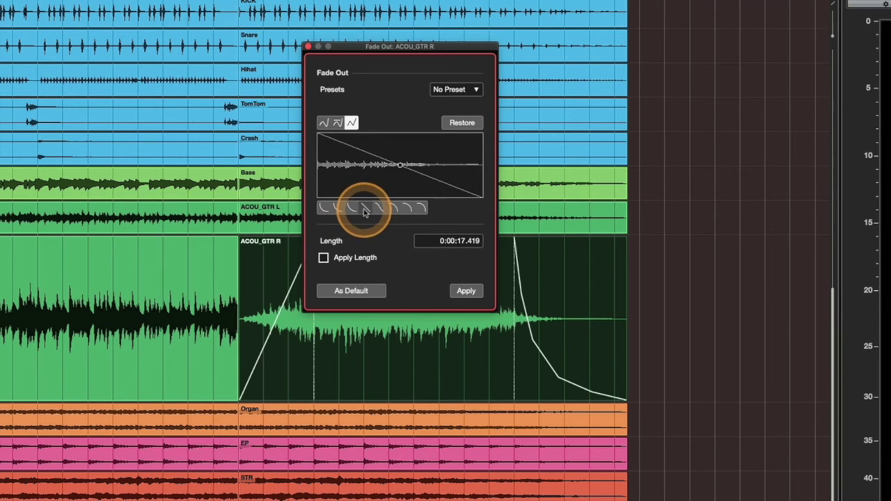
click(308, 46)
- Apply a gently concave fade-in to ACOU_GTR R, customised by raising its first two curve points and lowering the third
double_click(278, 279)
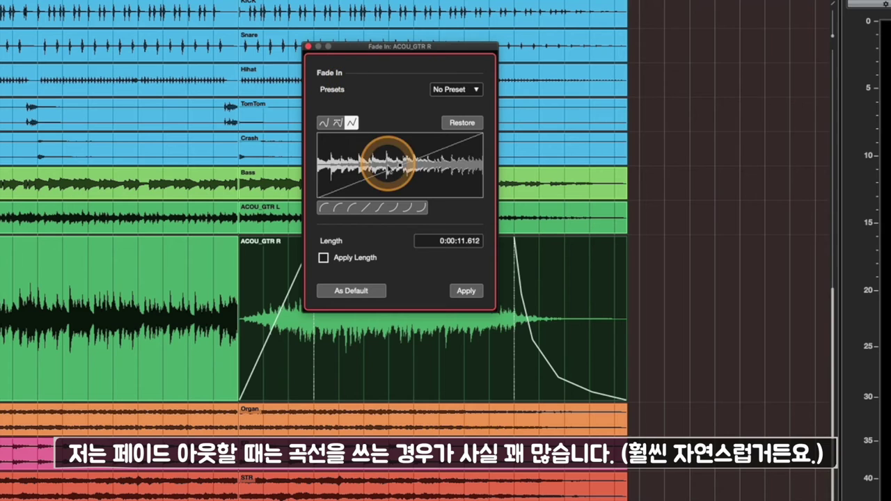
click(395, 207)
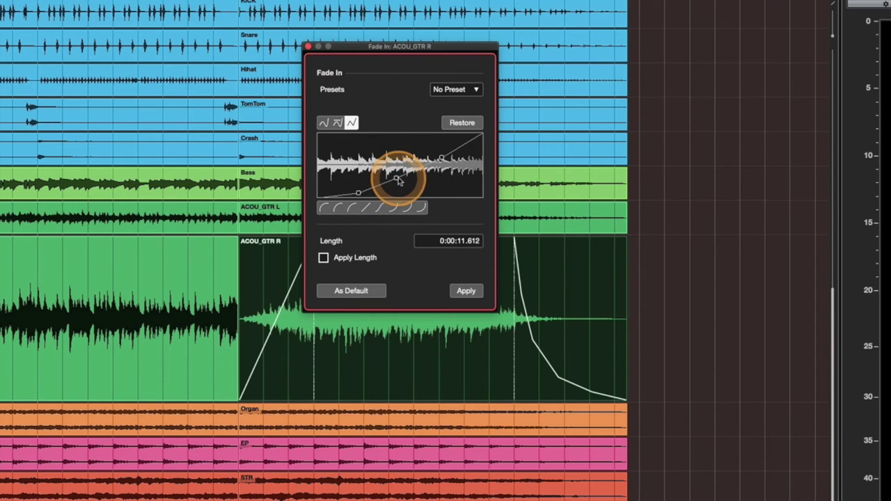
drag(358, 186, 359, 181)
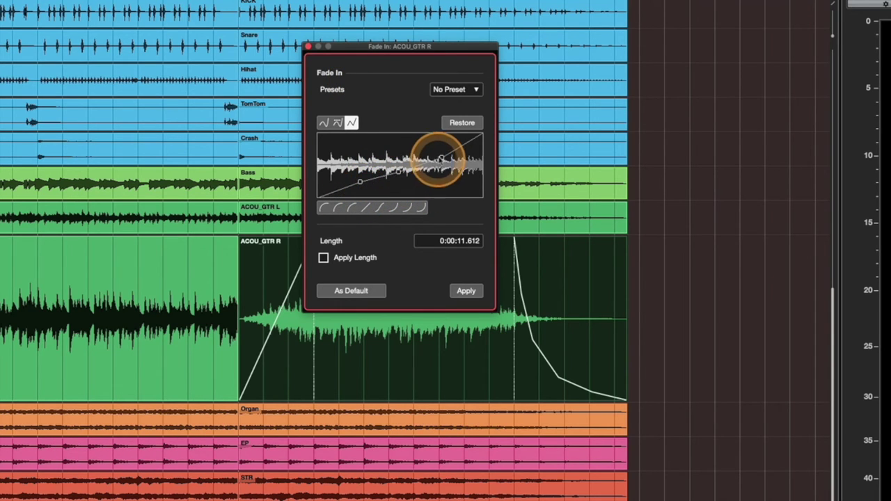
click(466, 291)
- Move the editor clear of the fades, start the ACOU_GTR R fade-out slightly later, and shorten the fade-in to about 0:00:11.099
drag(366, 46, 268, 44)
mouse_move(516, 240)
mouse_down()
mouse_move(450, 243)
mouse_move(545, 245)
mouse_move(469, 248)
mouse_move(522, 243)
mouse_up()
drag(273, 43, 462, 52)
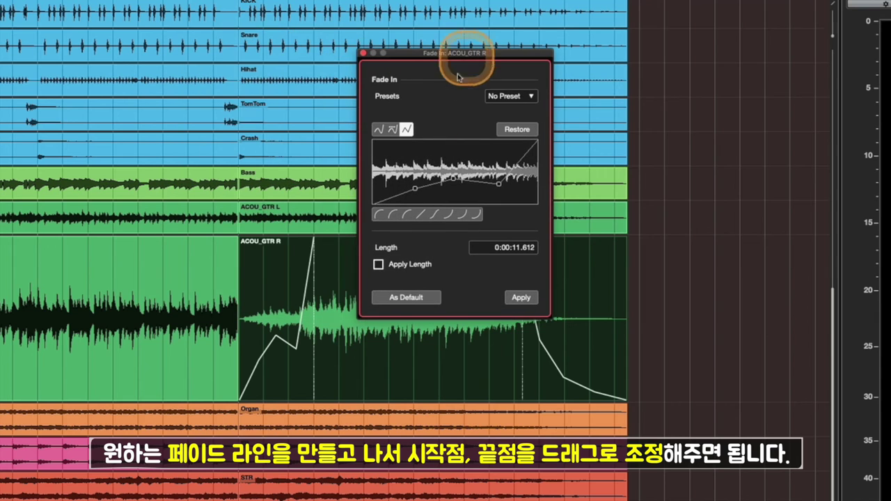
mouse_move(315, 239)
mouse_down()
mouse_move(334, 241)
mouse_move(312, 243)
mouse_up()
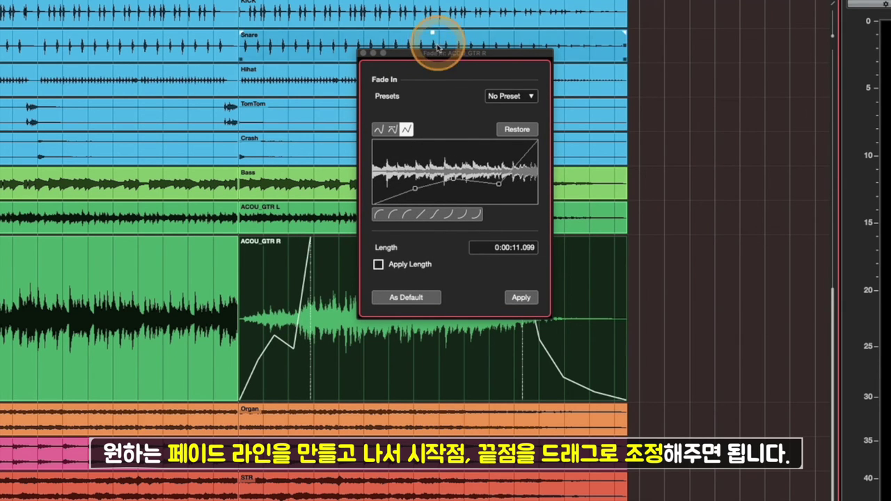
- Lengthen the ACOU_GTR R fade-out to about 0:00:17.333 by its start handle, moving the fade-in editor out of the way
drag(439, 53, 414, 39)
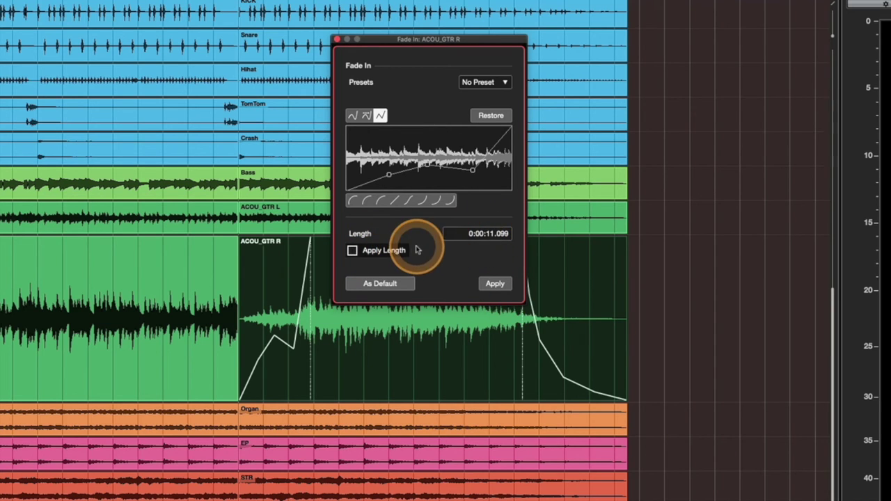
drag(453, 37, 358, 13)
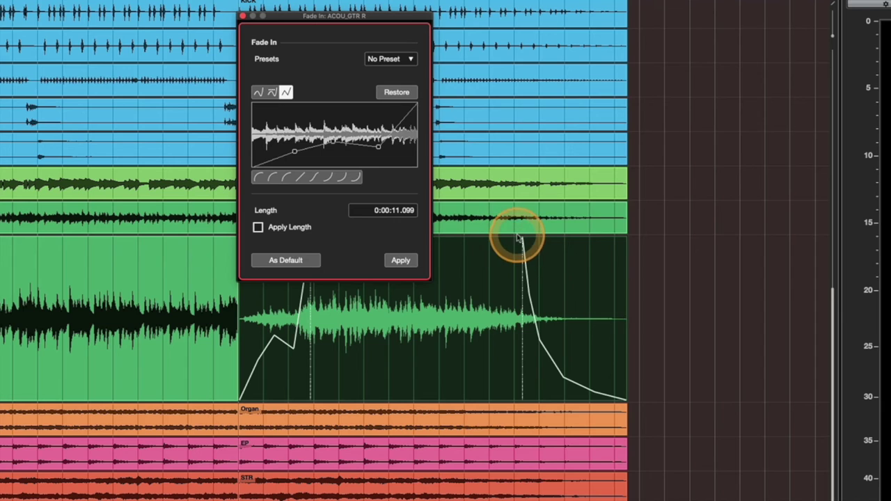
mouse_move(521, 241)
mouse_down()
mouse_move(513, 244)
mouse_move(535, 245)
mouse_move(514, 250)
mouse_move(547, 248)
mouse_move(517, 254)
mouse_move(515, 245)
mouse_up()
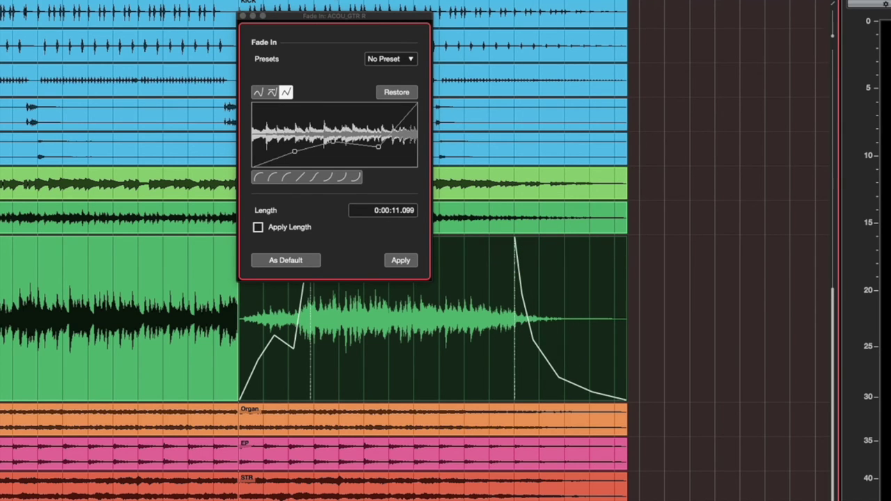
drag(356, 18, 436, 56)
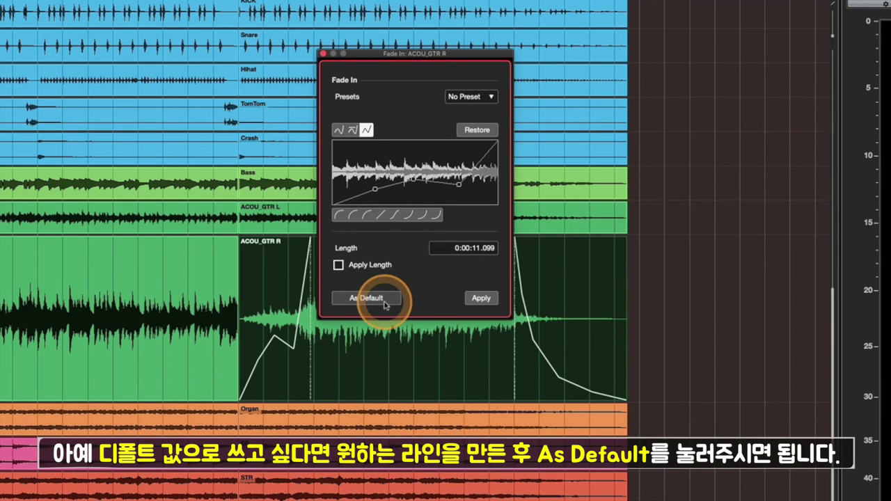
- Close the fade-in editor without applying another shape, and save the steep concave ACOU_GTR R fade-out curve as the default
click(411, 217)
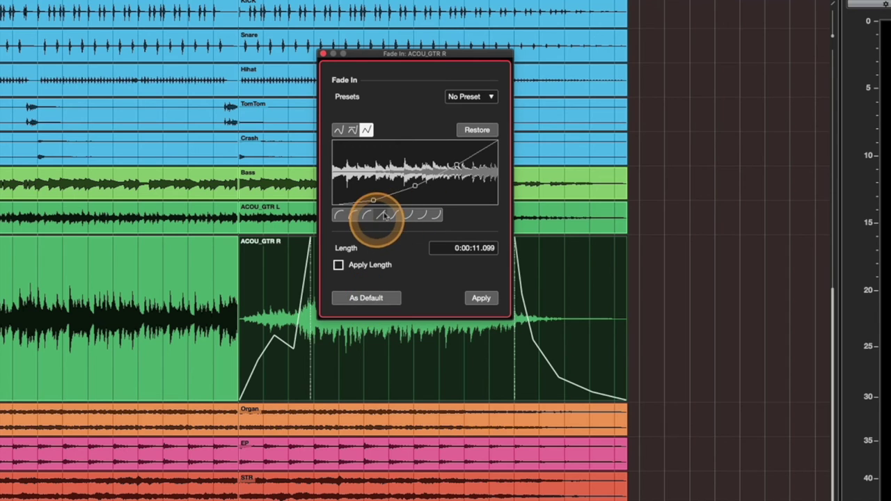
click(323, 53)
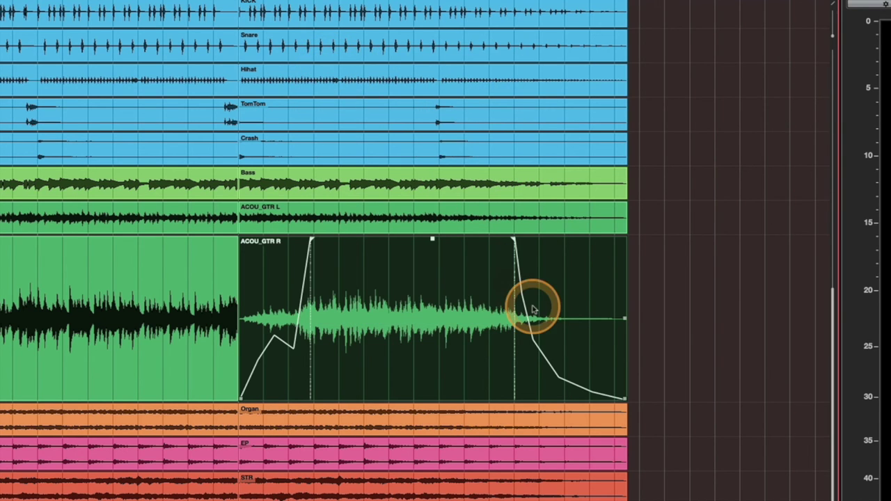
double_click(583, 295)
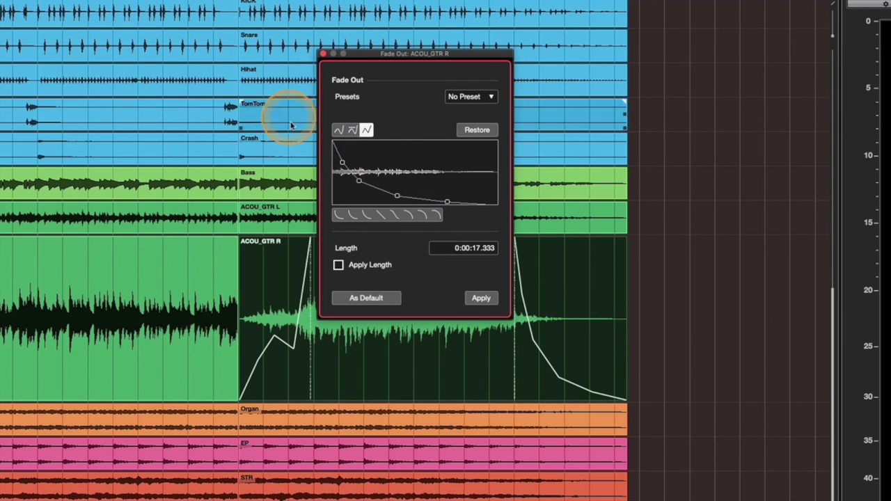
click(376, 299)
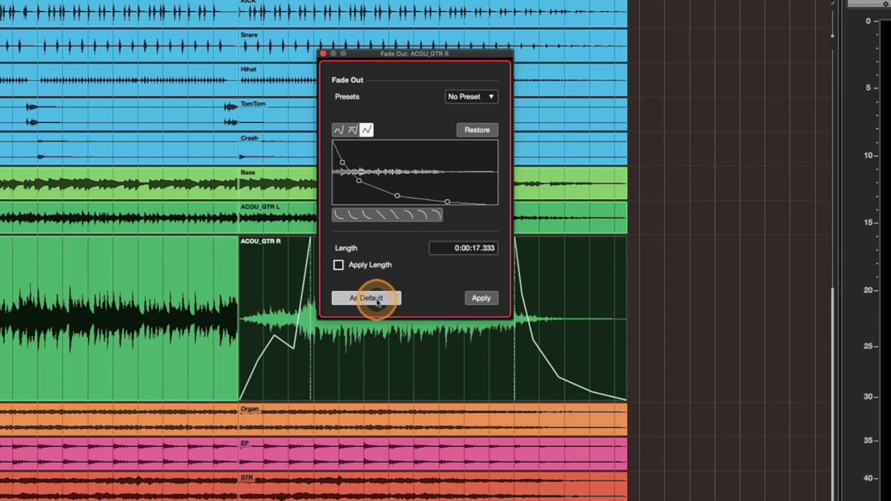
click(323, 53)
- Enlarge the Organ track and apply the default fade-out to a range covering about the last 17.4 seconds of its event
click(633, 461)
scroll(633, 462, down, 4)
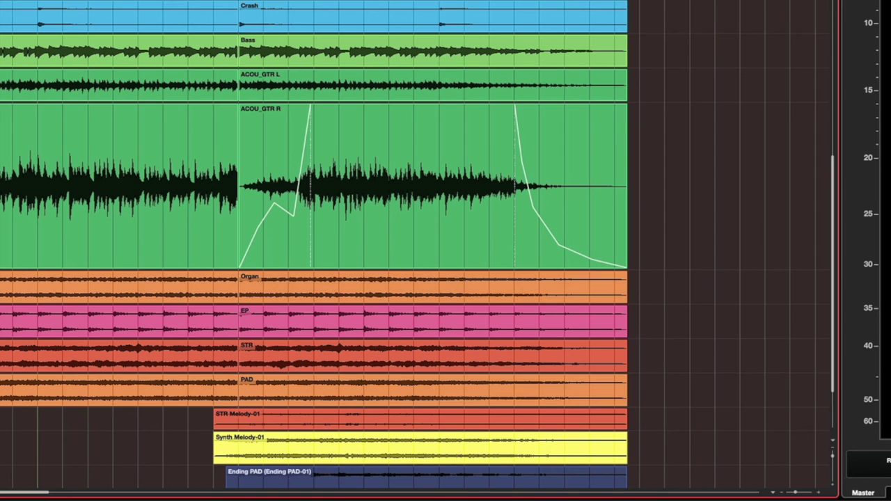
click(633, 334)
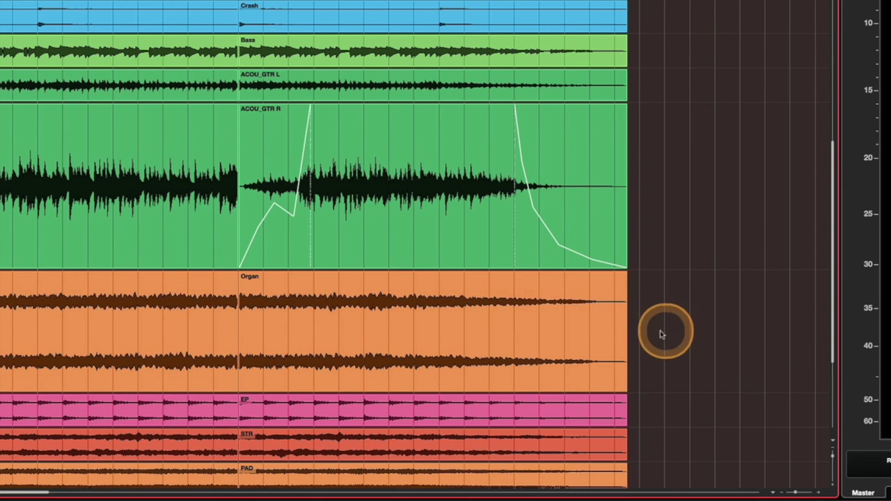
drag(662, 329, 517, 330)
click(696, 339)
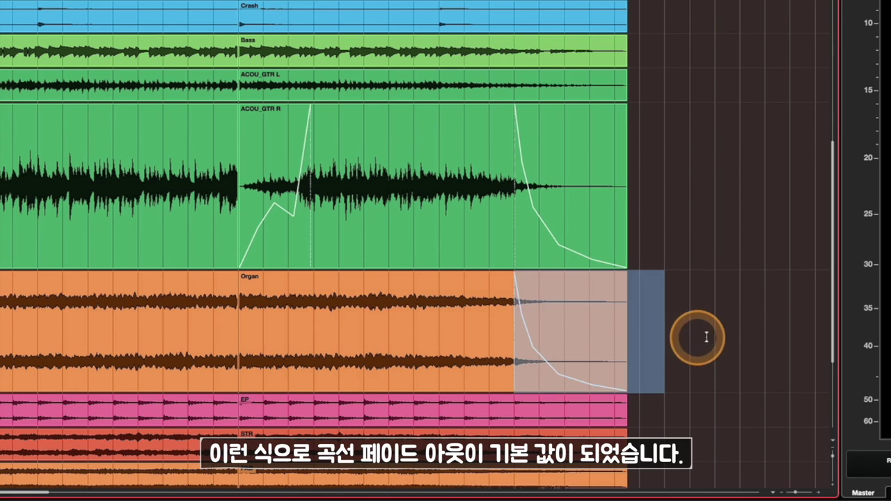
- Clear the range selection, open the fade-out editor for the Organ event, and examine the points of its curve
click(516, 288)
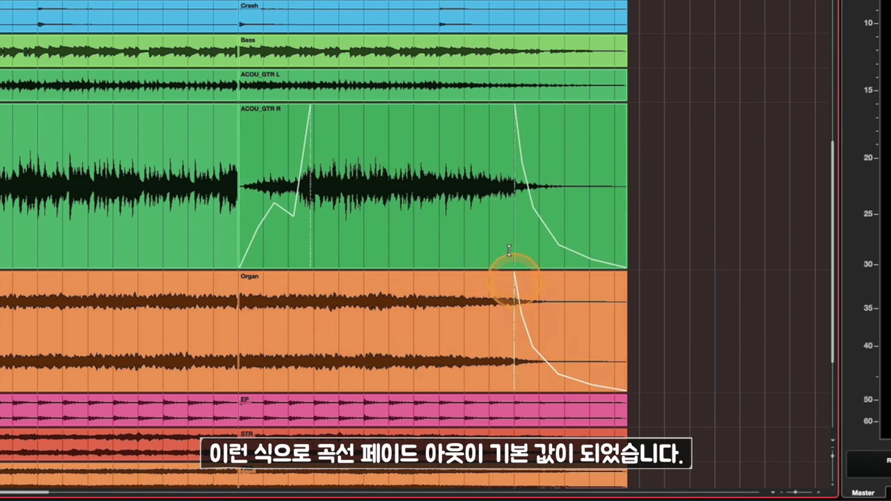
click(681, 308)
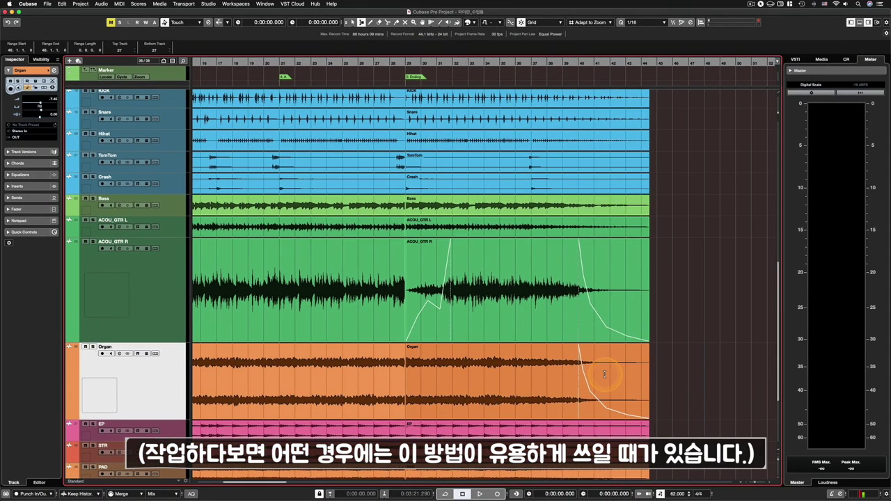
double_click(581, 349)
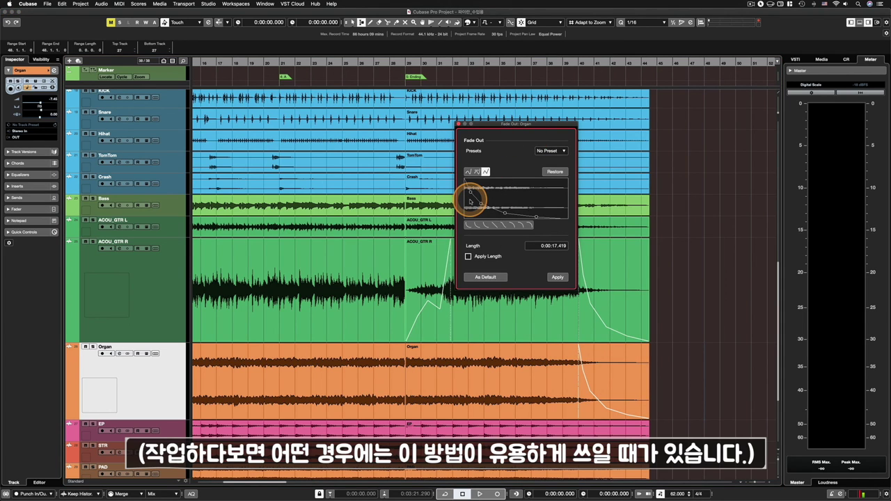
drag(471, 202, 546, 218)
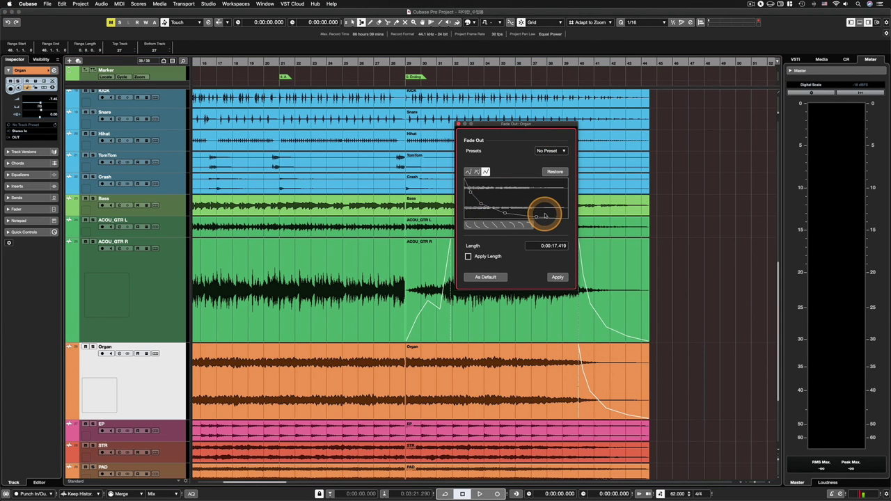